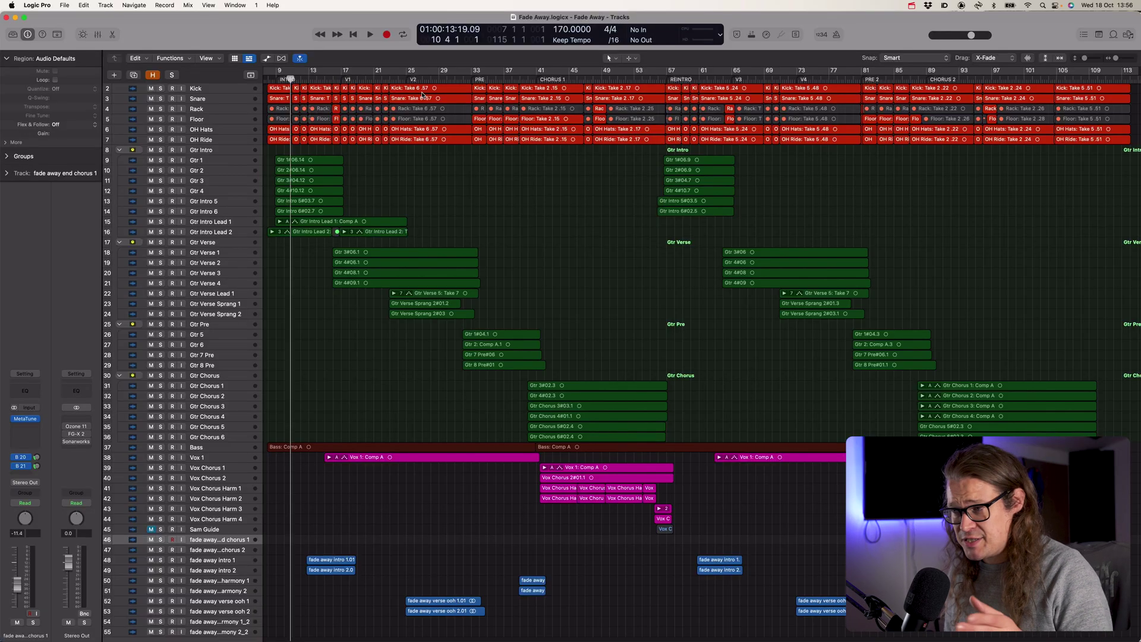
In screenset 2, fill the screen with the Tracks window and zoom in on the Gtr intro regions.
{"action": "key", "text": "2"}
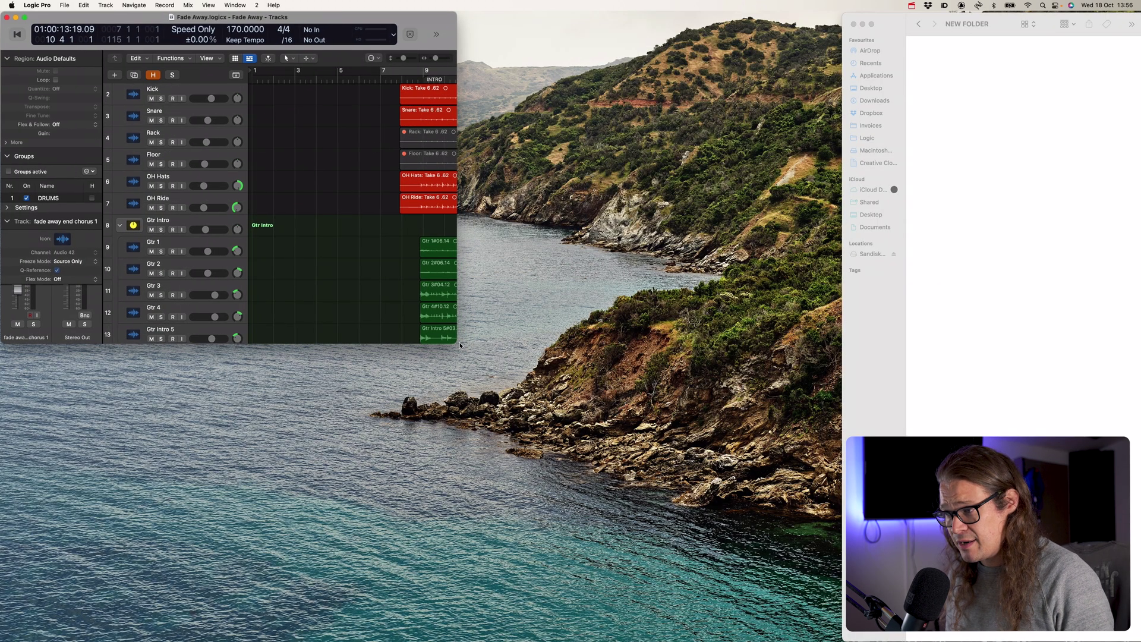
{"action": "left_click_drag", "start_coordinate": [467, 348], "coordinate": [1139, 639]}
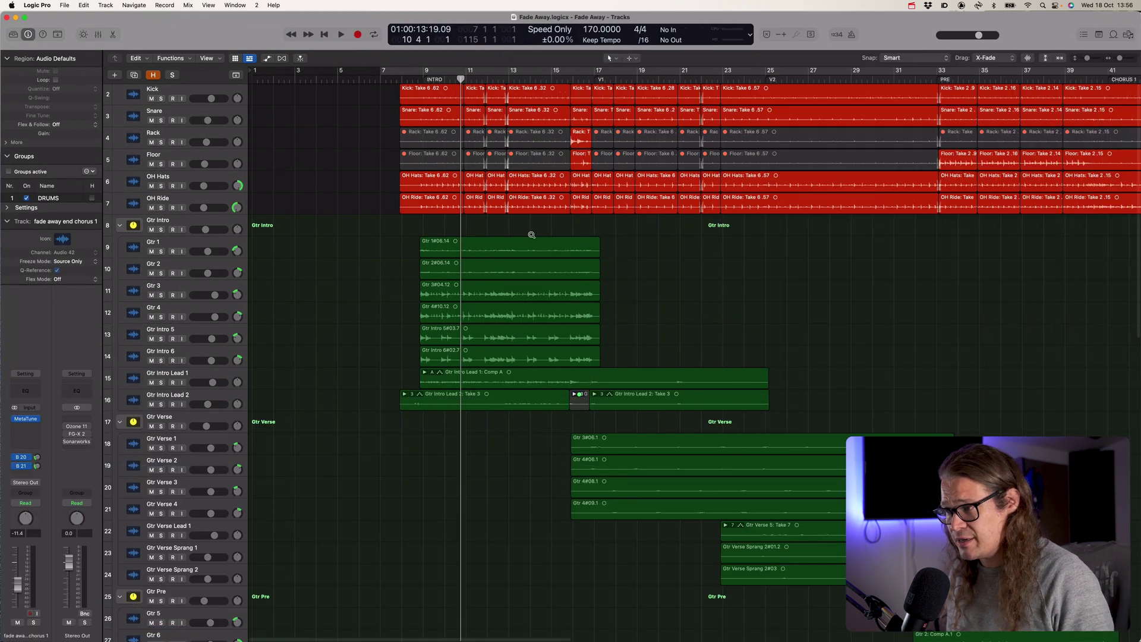
{"action": "key", "text": "z"}
{"action": "key", "text": "super+Right"}
{"action": "key", "text": "super+Right"}
{"action": "key", "text": "super+Right"}
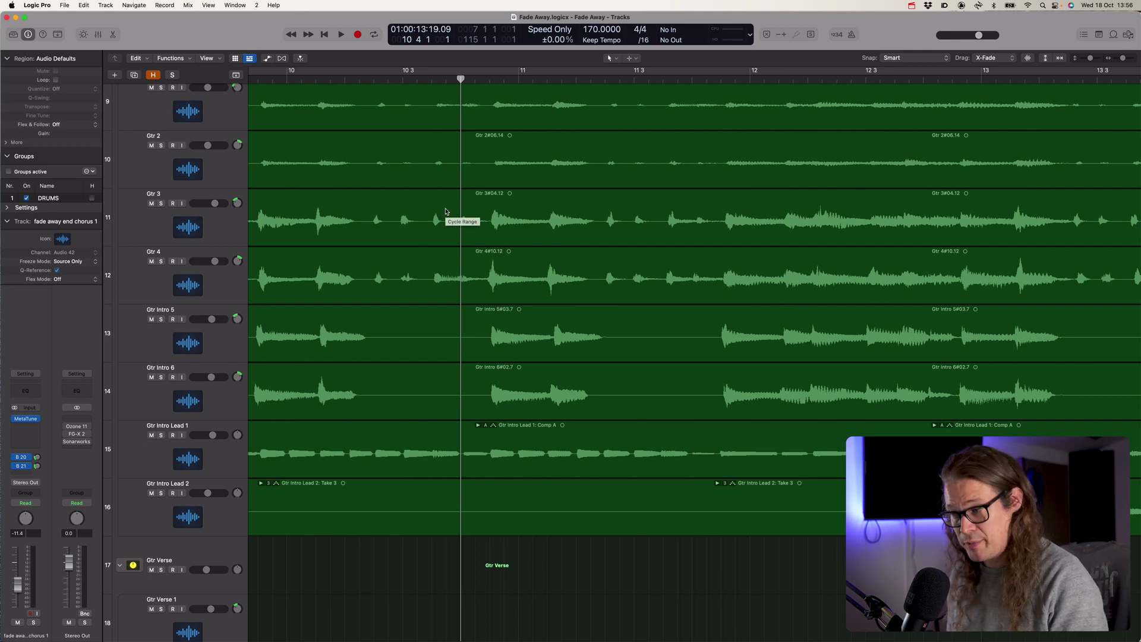
Compare screenset 1's all-tracks view with zoomed screenset 2, ending on screenset 1.
{"action": "key", "text": "1"}
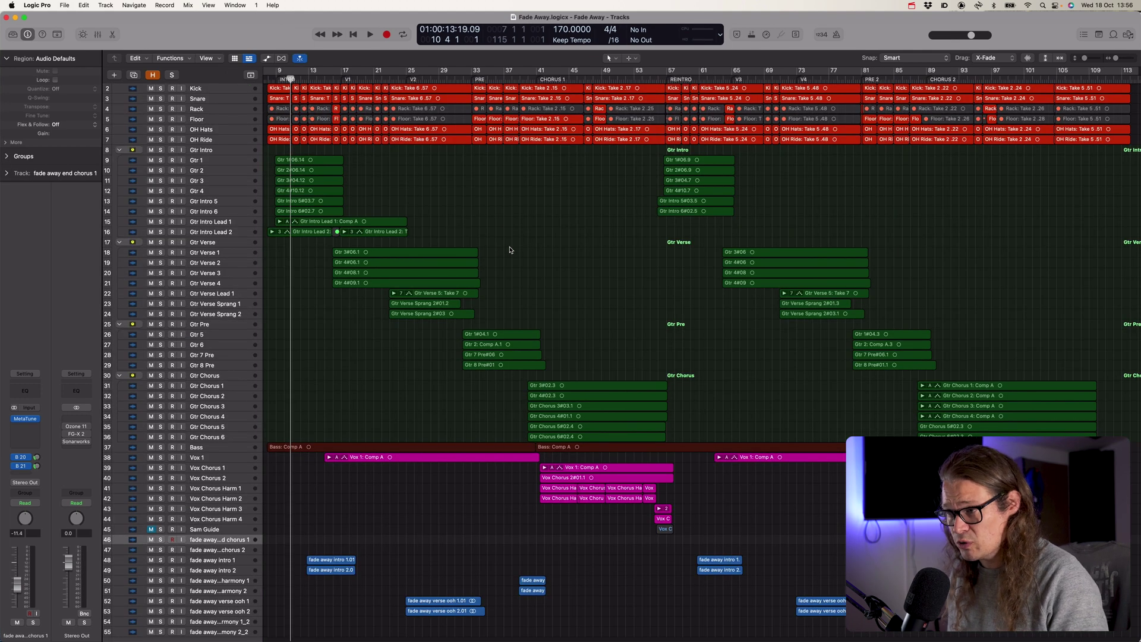
{"action": "key", "text": "2"}
{"action": "key", "text": "1"}
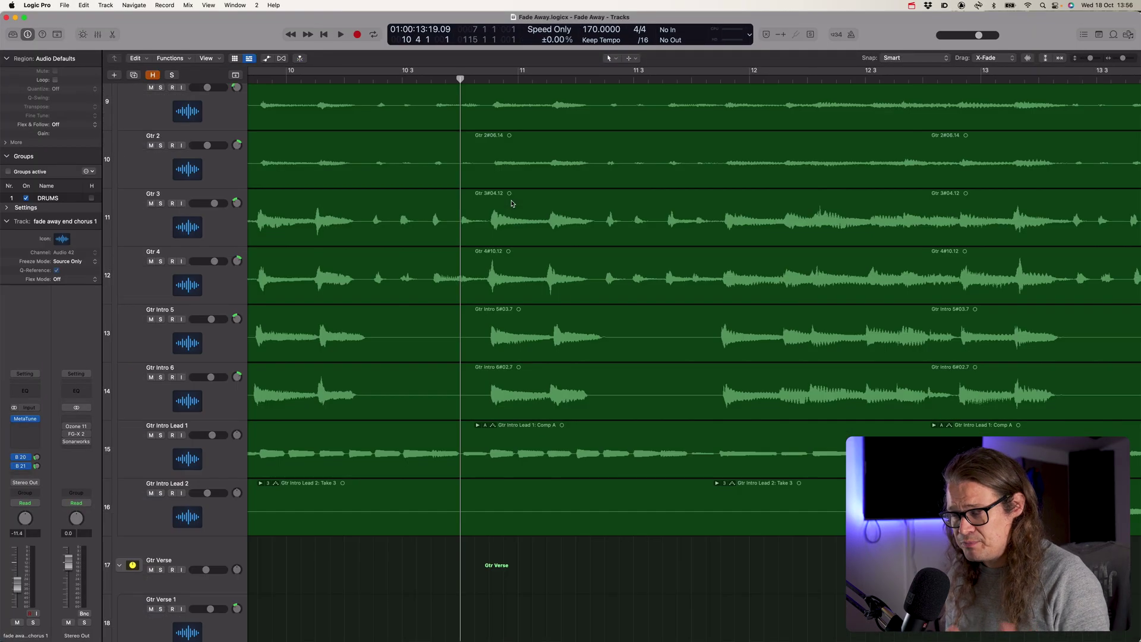
Turn on Catch Playhead in screenset 2 and check it by toggling screensets 1 and 2.
{"action": "left_click", "coordinate": [301, 59]}
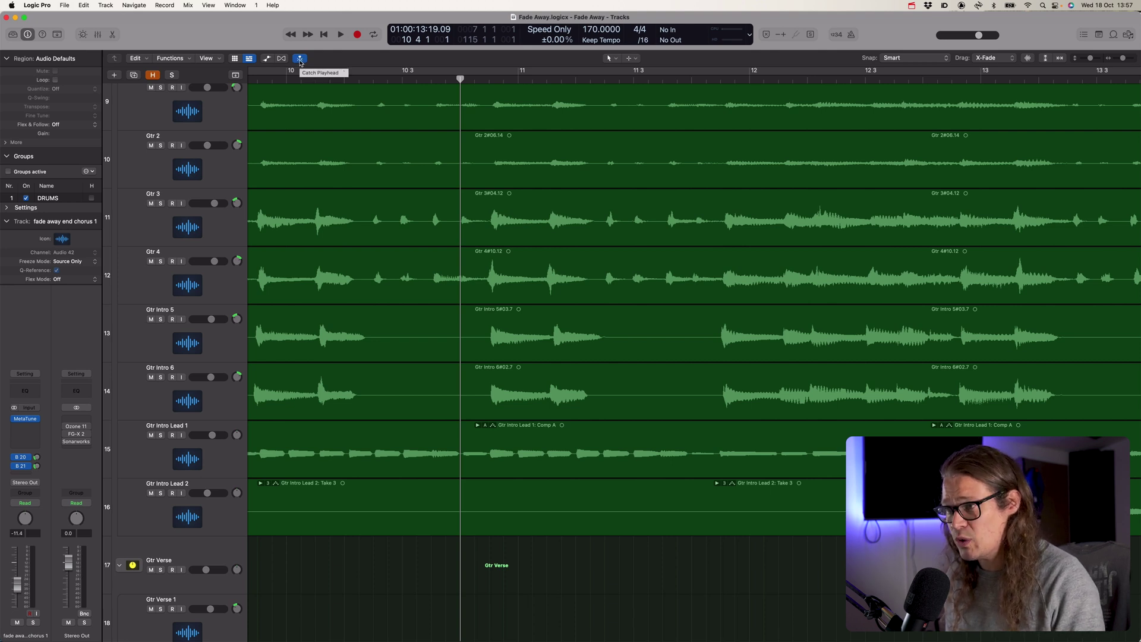
{"action": "key", "text": "1"}
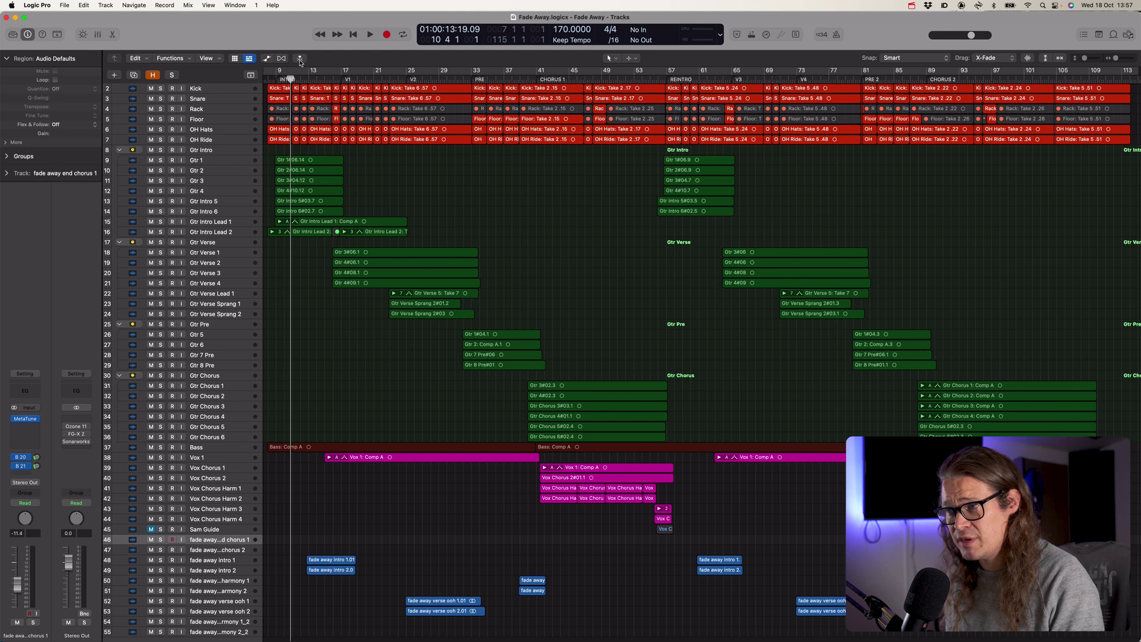
{"action": "key", "text": "2"}
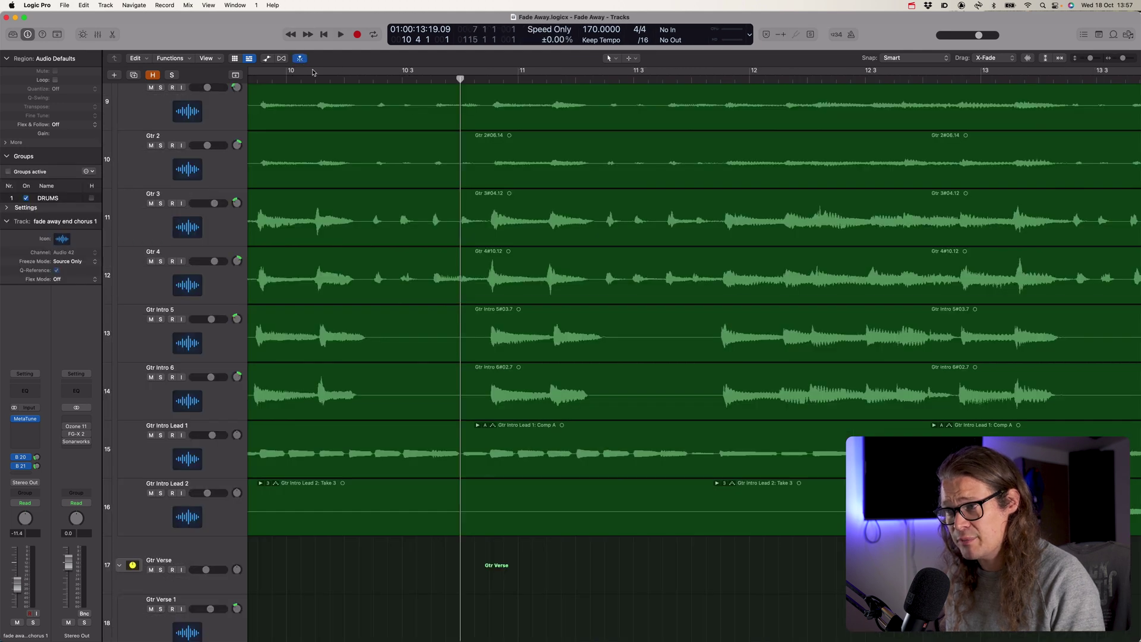
{"action": "key", "text": "1"}
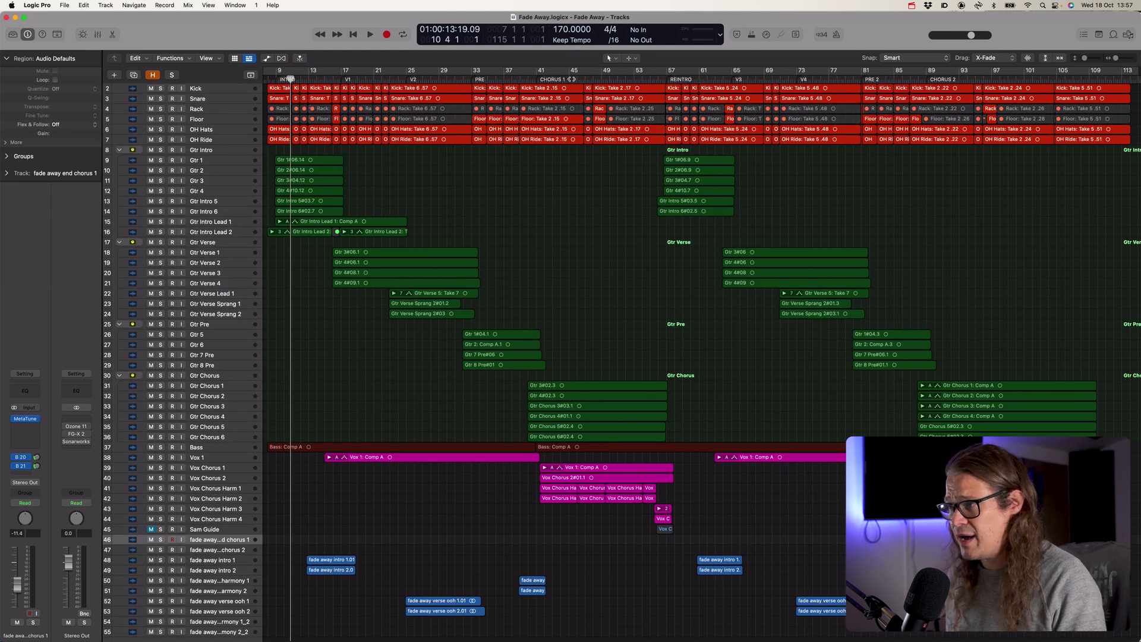
{"action": "key", "text": "2"}
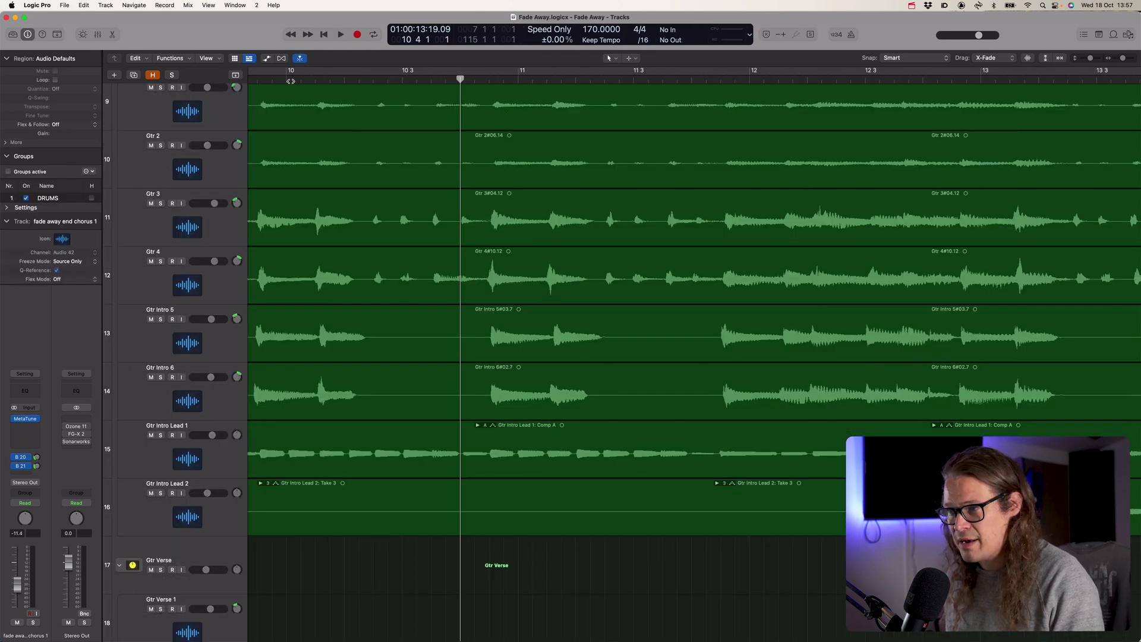
In the all-tracks overview, move the playhead to bar 60 with Catch Playhead on.
{"action": "key", "text": "1"}
{"action": "left_click_drag", "start_coordinate": [652, 82], "coordinate": [690, 80]}
{"action": "key", "text": "ctrl+period"}
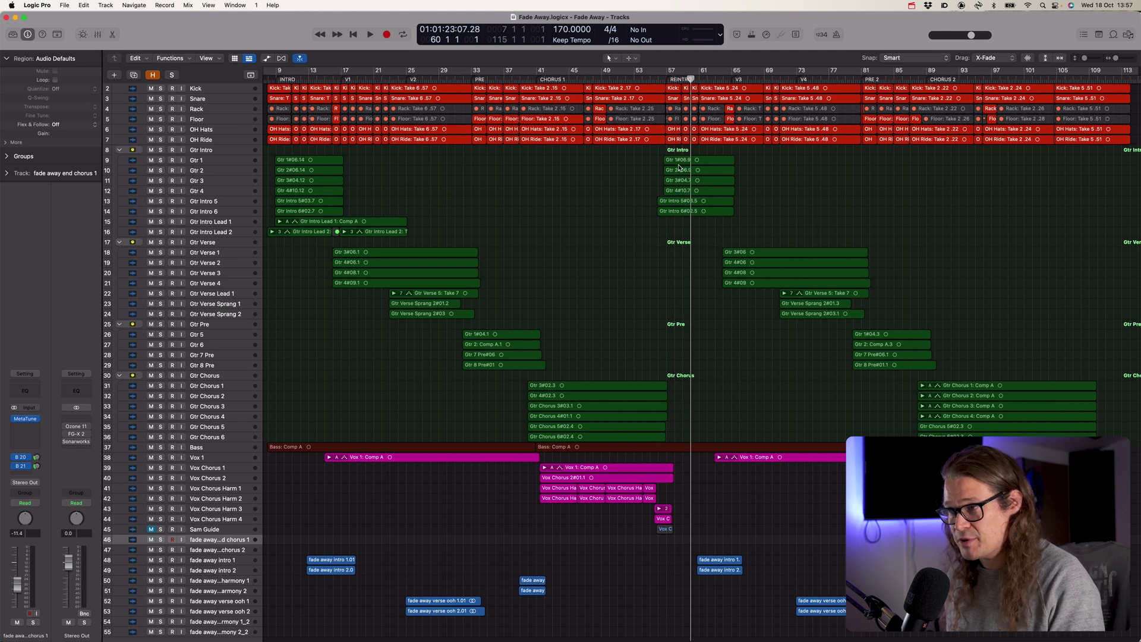
Check that zoomed screenset 2 has followed the playhead to bar 60.
{"action": "key", "text": "2"}
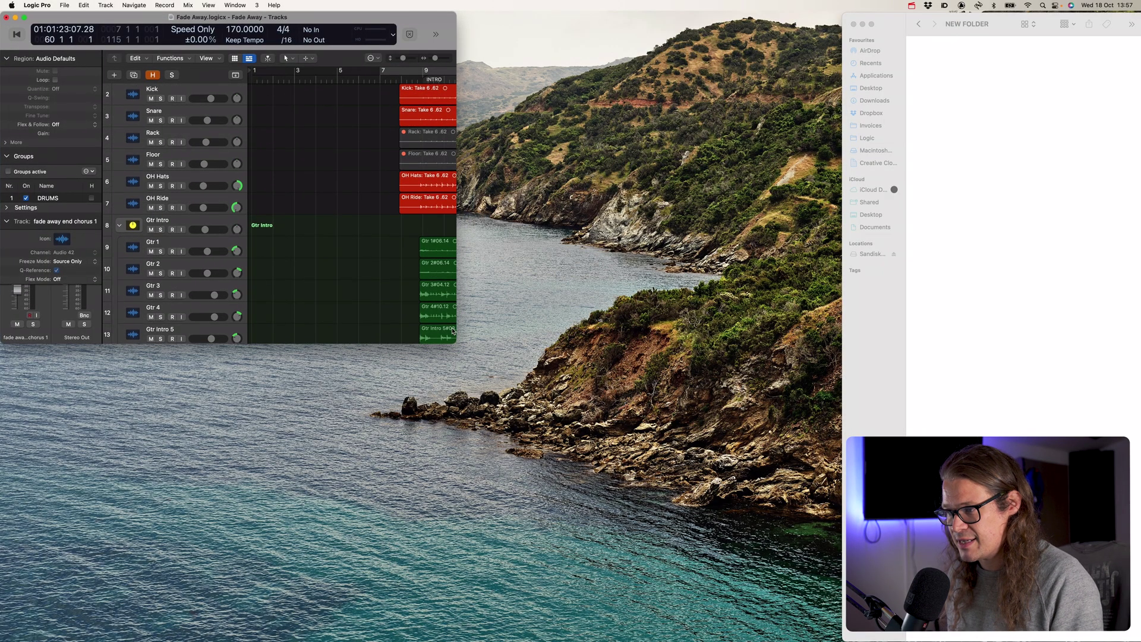
Make screenset 3 full screen and scroll to Vox Chorus Harm 1 and 2 around bar 93.
{"action": "left_click_drag", "start_coordinate": [455, 340], "coordinate": [1139, 639]}
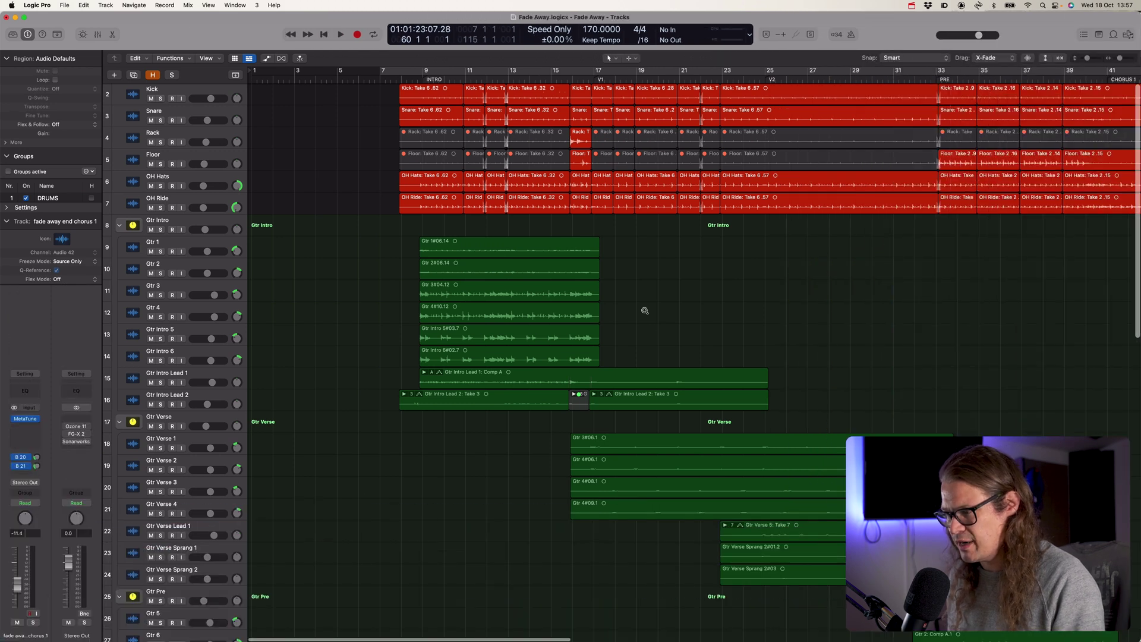
{"action": "scroll", "coordinate": [645, 310], "scroll_direction": "down", "scroll_amount": 3}
{"action": "scroll", "coordinate": [645, 310], "scroll_direction": "down", "scroll_amount": 15}
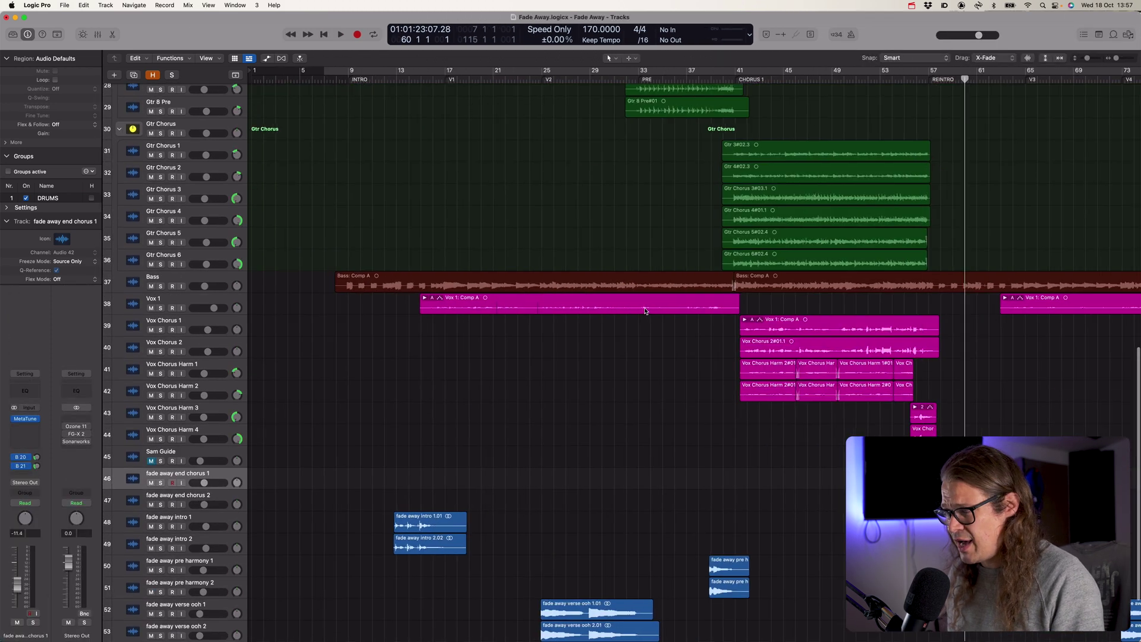
{"action": "scroll", "coordinate": [645, 310], "scroll_direction": "down", "scroll_amount": 3}
{"action": "scroll", "coordinate": [644, 310], "scroll_direction": "up", "scroll_amount": 5}
{"action": "scroll", "coordinate": [644, 310], "scroll_direction": "right", "scroll_amount": 5}
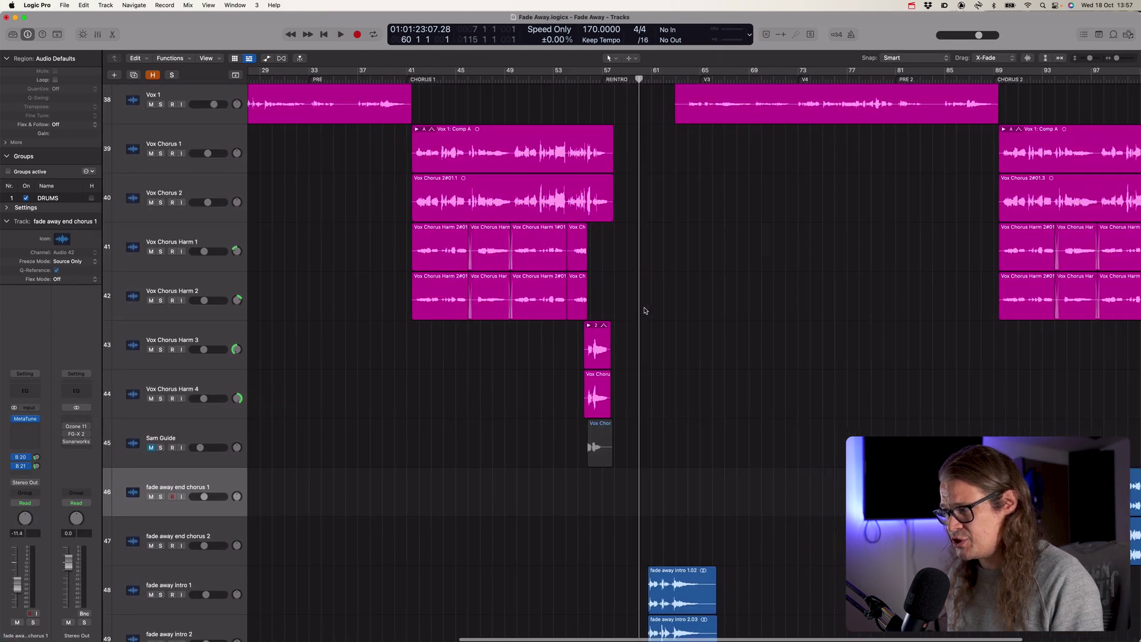
{"action": "scroll", "coordinate": [645, 310], "scroll_direction": "right", "scroll_amount": 5}
{"action": "scroll", "coordinate": [645, 311], "scroll_direction": "up", "scroll_amount": 3}
{"action": "scroll", "coordinate": [872, 292], "scroll_direction": "up", "scroll_amount": 3}
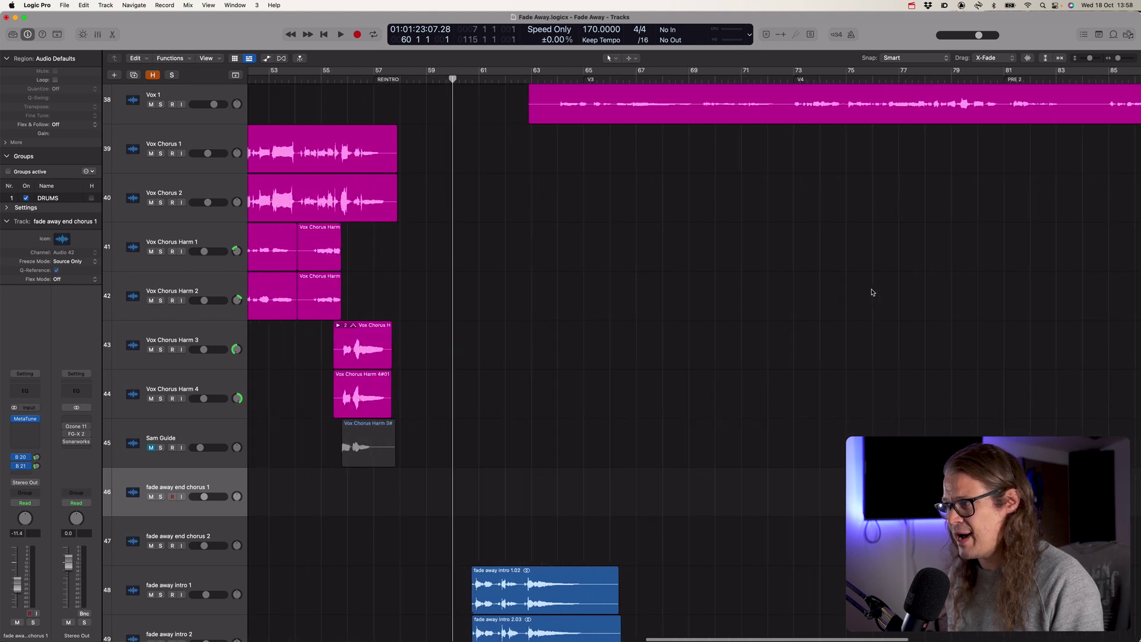
{"action": "scroll", "coordinate": [872, 292], "scroll_direction": "right", "scroll_amount": 10}
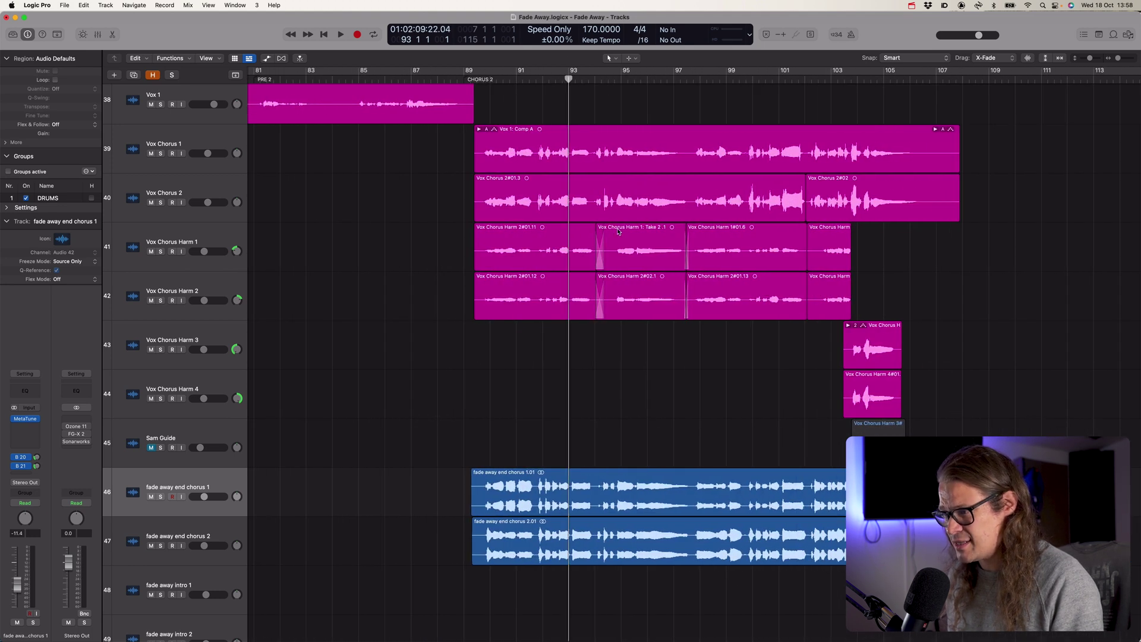
{"action": "scroll", "coordinate": [618, 232], "scroll_direction": "up", "scroll_amount": 5}
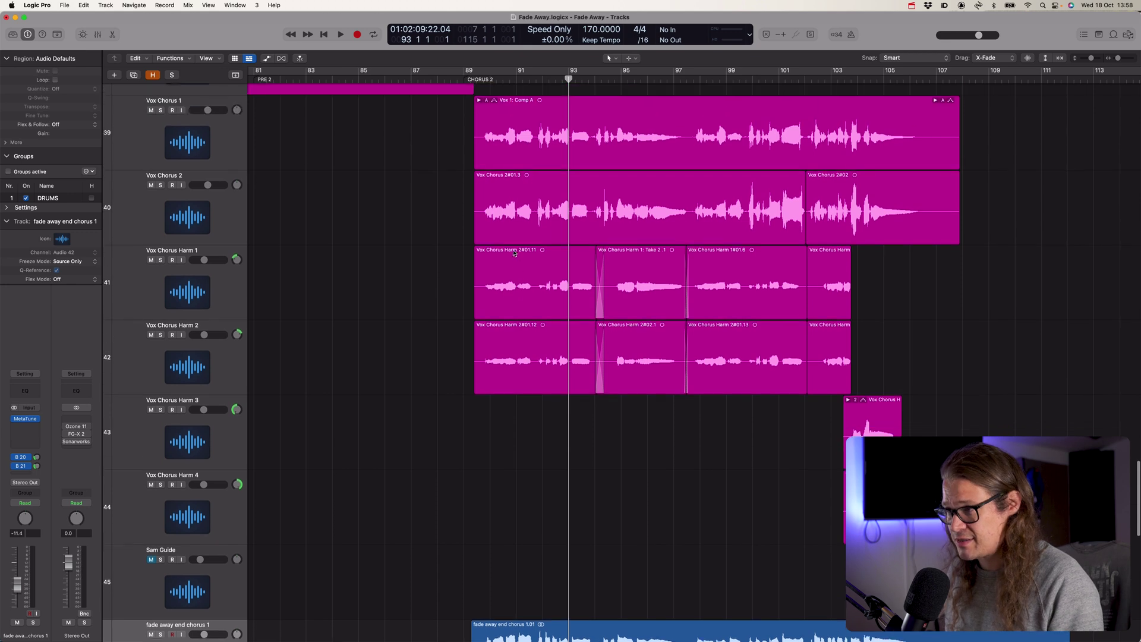
{"action": "scroll", "coordinate": [514, 253], "scroll_direction": "up", "scroll_amount": 1}
Show Flex Pitch curves on the harmony vocals, then return to the all-tracks overview.
{"action": "key", "text": "super+f"}
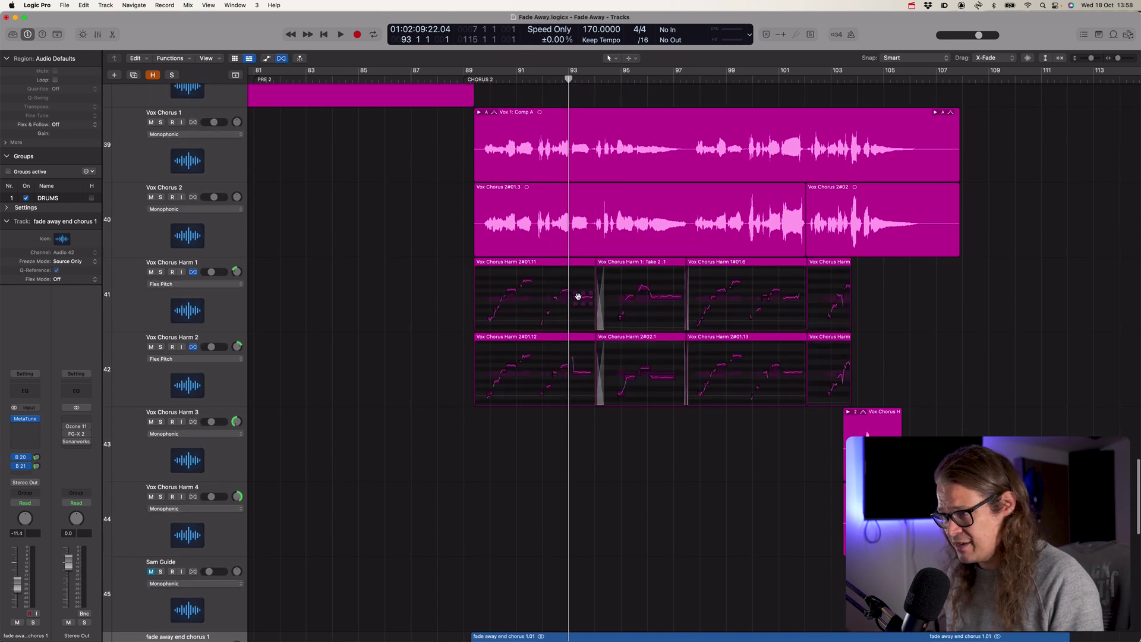
{"action": "scroll", "coordinate": [575, 297], "scroll_direction": "down", "scroll_amount": 5}
{"action": "scroll", "coordinate": [576, 296], "scroll_direction": "up", "scroll_amount": 3}
{"action": "scroll", "coordinate": [577, 296], "scroll_direction": "up", "scroll_amount": 4}
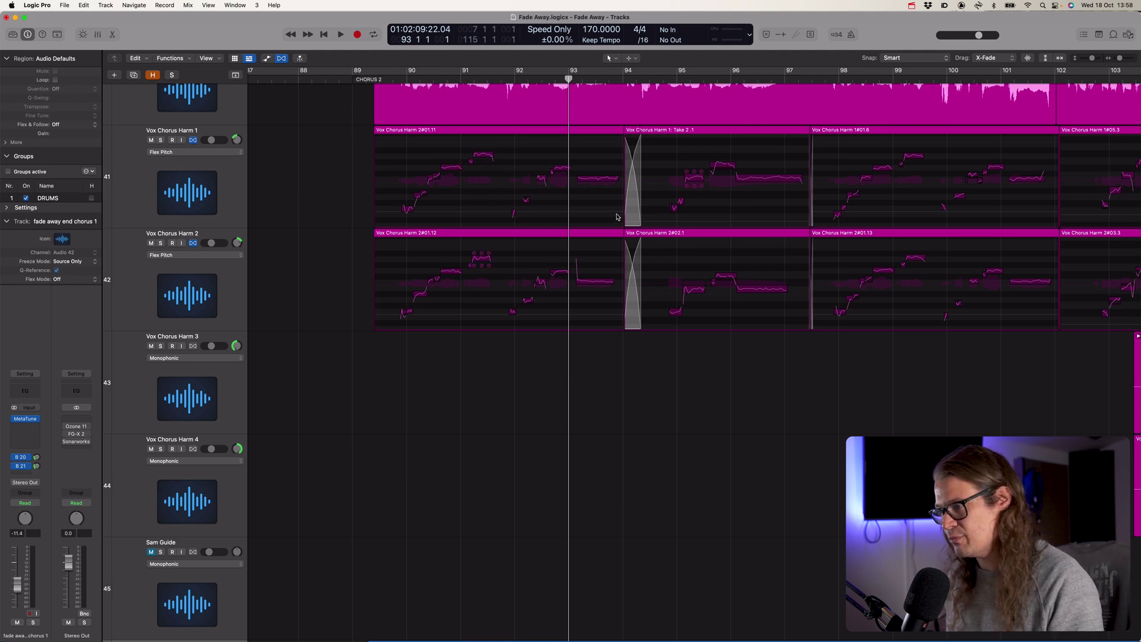
{"action": "key", "text": "1"}
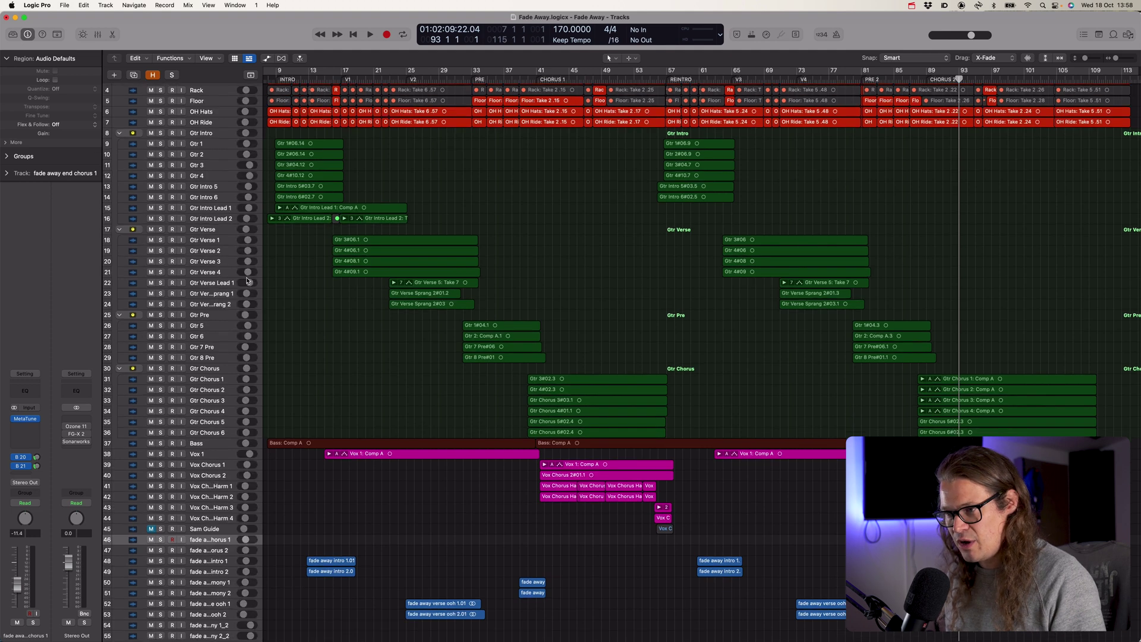
Make the track rows taller, move the playhead to Chorus 1 at bar 43, and check screenset 3 follows.
{"action": "key", "text": "super+Down"}
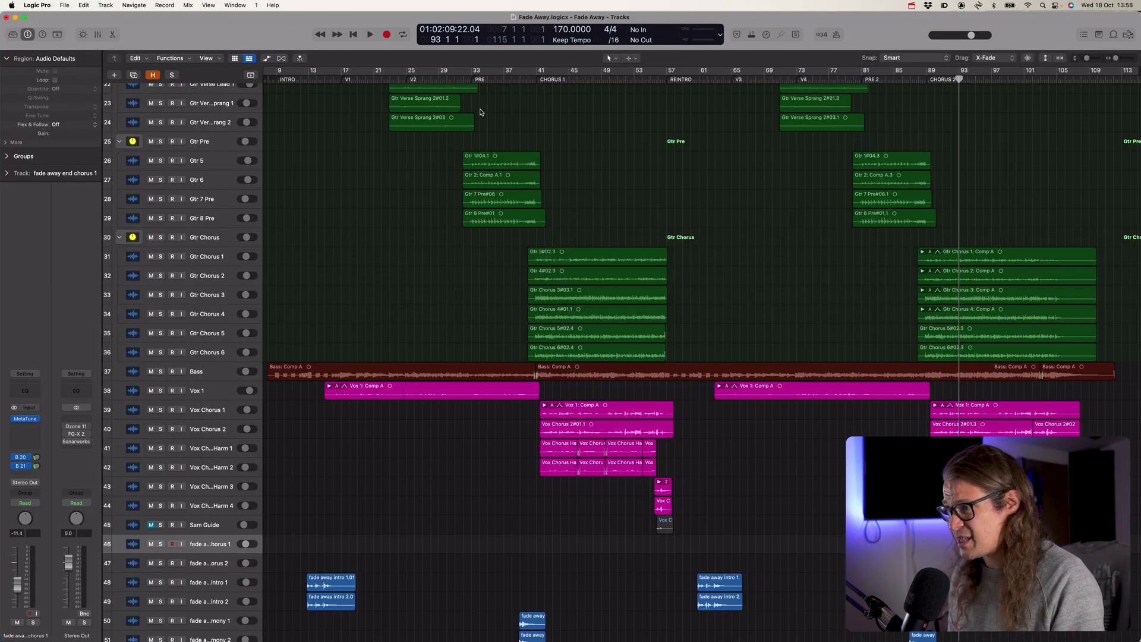
{"action": "left_click", "coordinate": [550, 79]}
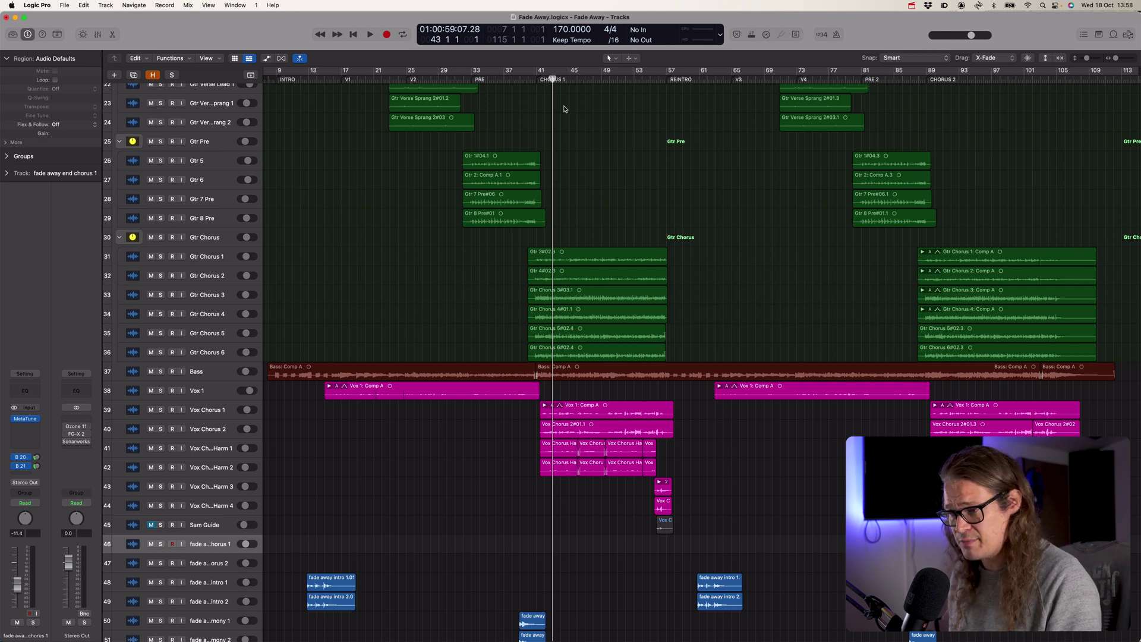
{"action": "key", "text": "3"}
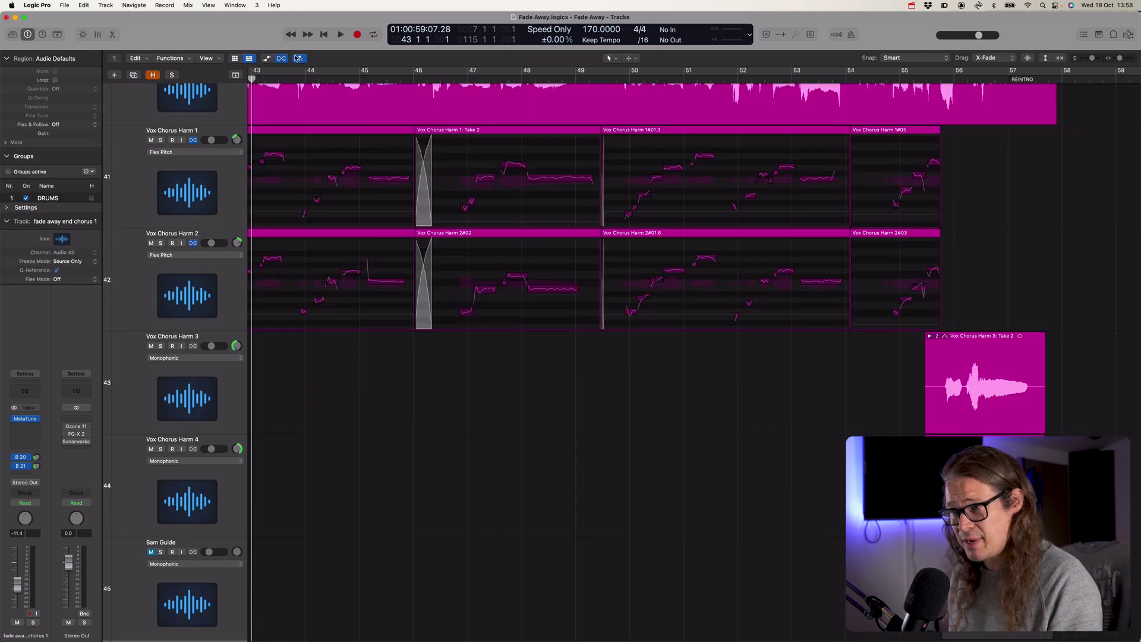
{"action": "scroll", "coordinate": [412, 168], "scroll_direction": "left", "scroll_amount": 5}
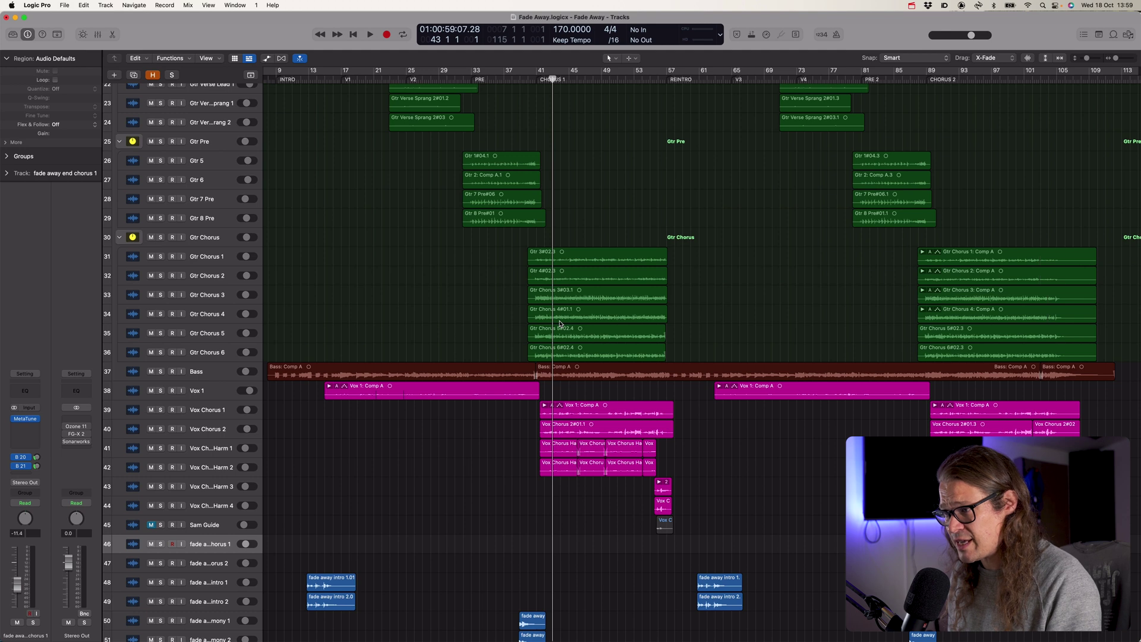
In screenset 3, scroll to show Vox 1, Vox Chorus 1–2 and the harmony tracks at Chorus 1.
{"action": "key", "text": "3"}
{"action": "scroll", "coordinate": [324, 97], "scroll_direction": "up", "scroll_amount": 3}
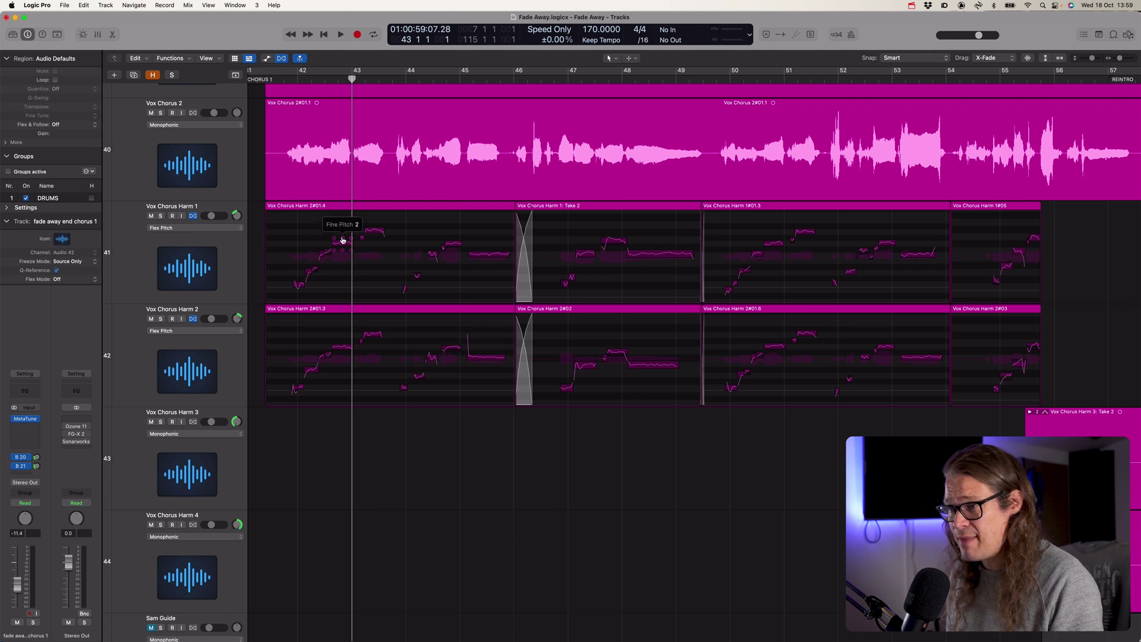
{"action": "scroll", "coordinate": [367, 251], "scroll_direction": "up", "scroll_amount": 5}
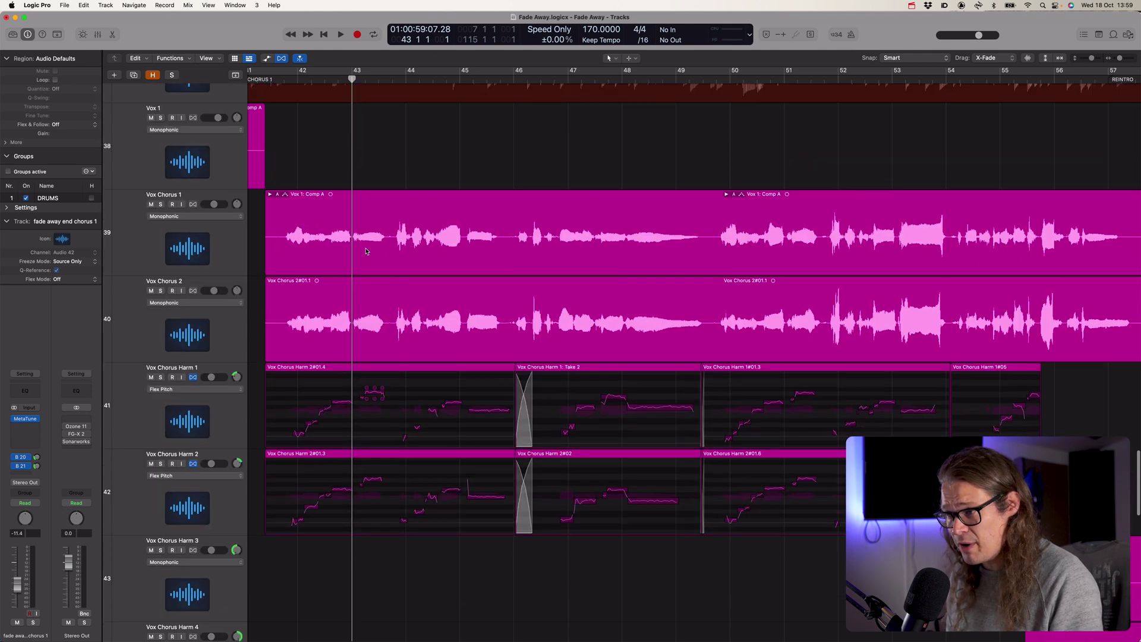
{"action": "scroll", "coordinate": [408, 258], "scroll_direction": "left", "scroll_amount": 2}
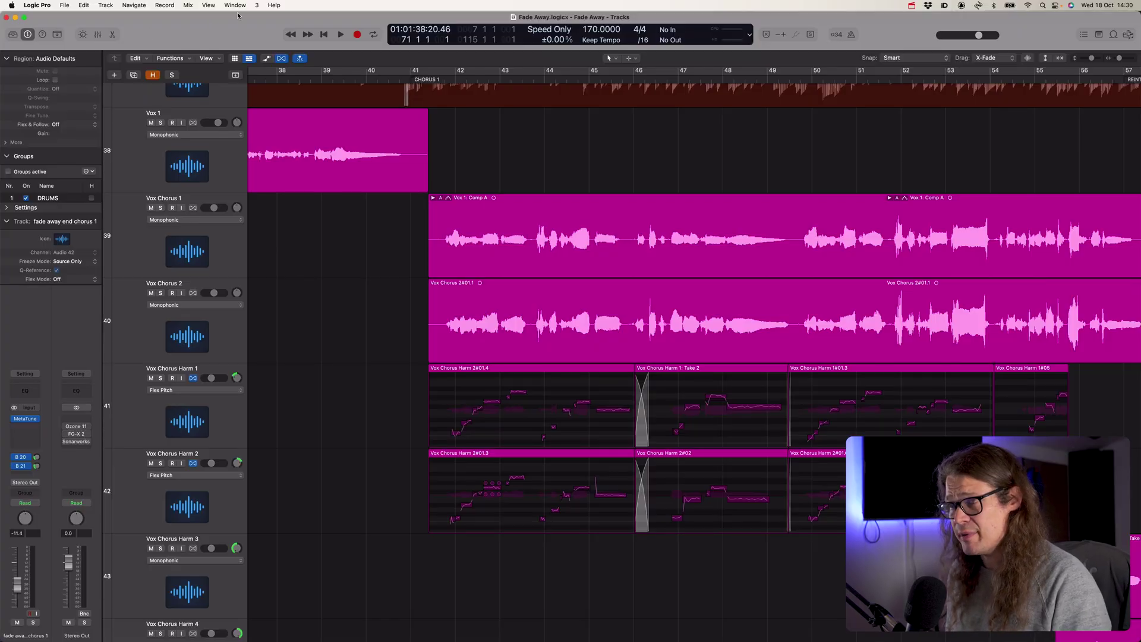
{"action": "left_click", "coordinate": [257, 5]}
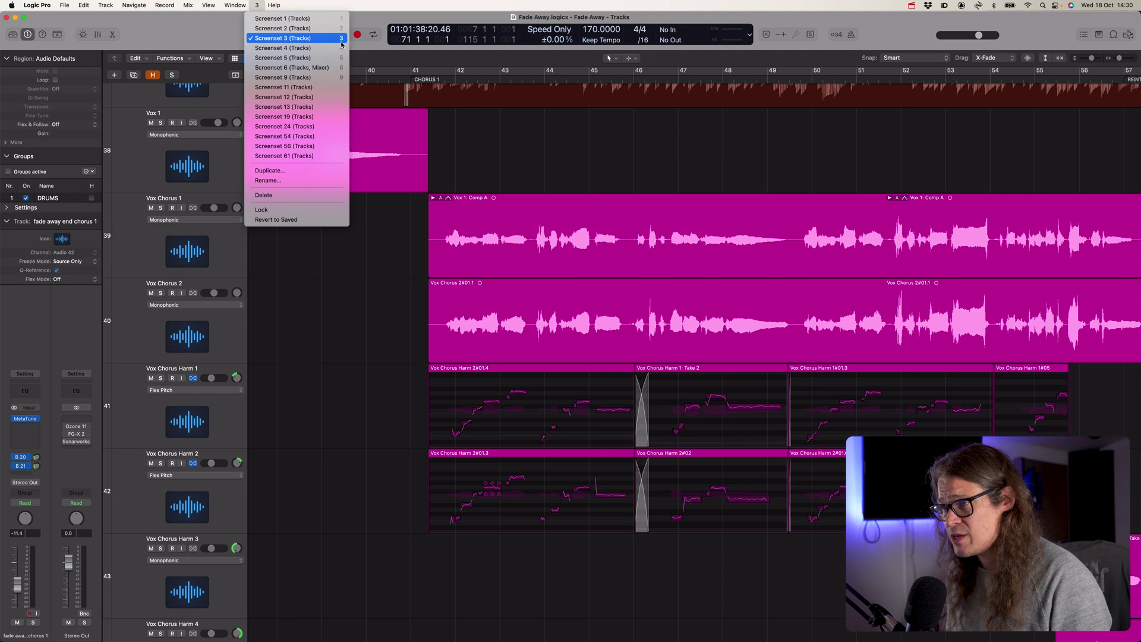
Rename screenset 3 to 'Vocal Tuning'.
{"action": "left_click", "coordinate": [294, 183]}
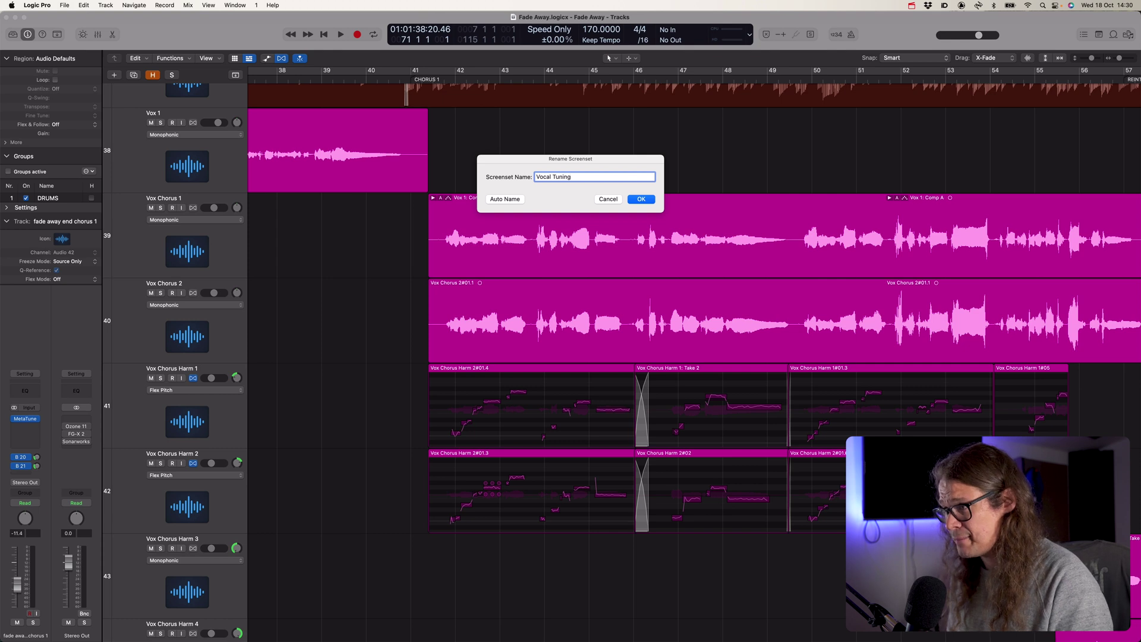
{"action": "left_click", "coordinate": [641, 200]}
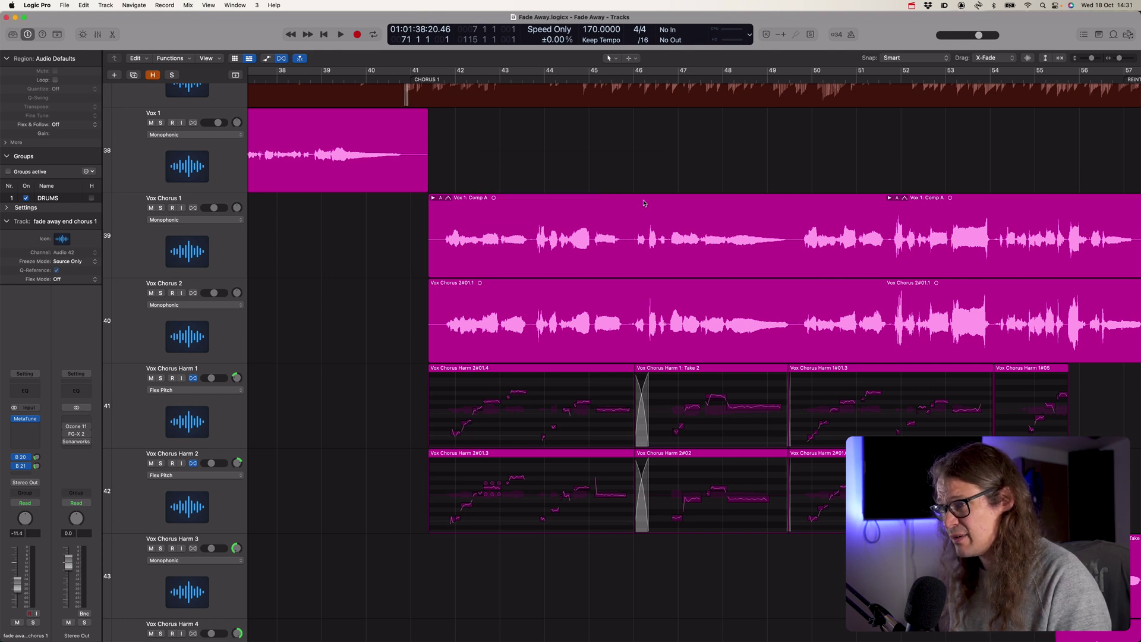
{"action": "left_click", "coordinate": [257, 5]}
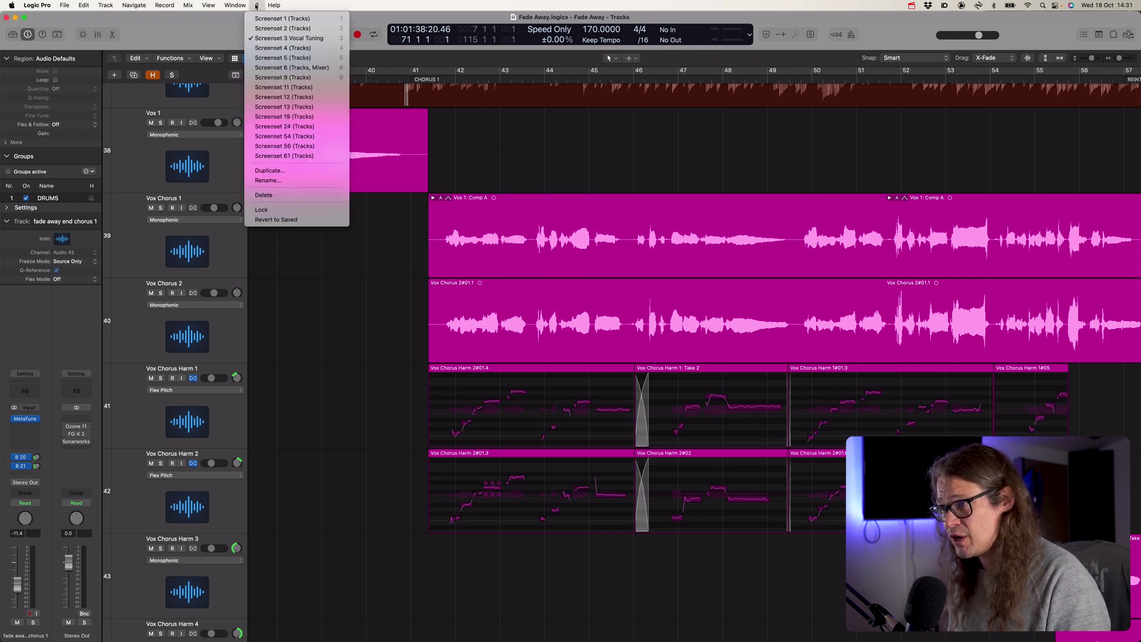
Recall screenset 2 and scroll down to the guitar tracks Gtr 2 through Gtr Verse 4.
{"action": "left_click", "coordinate": [305, 28]}
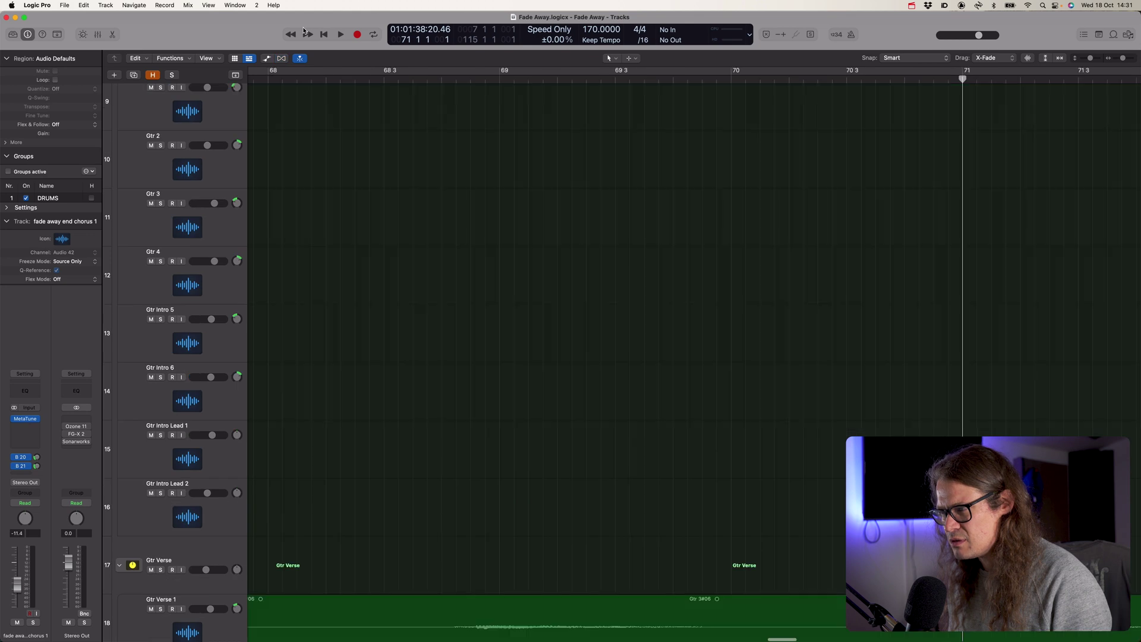
{"action": "scroll", "coordinate": [474, 311], "scroll_direction": "down", "scroll_amount": 5}
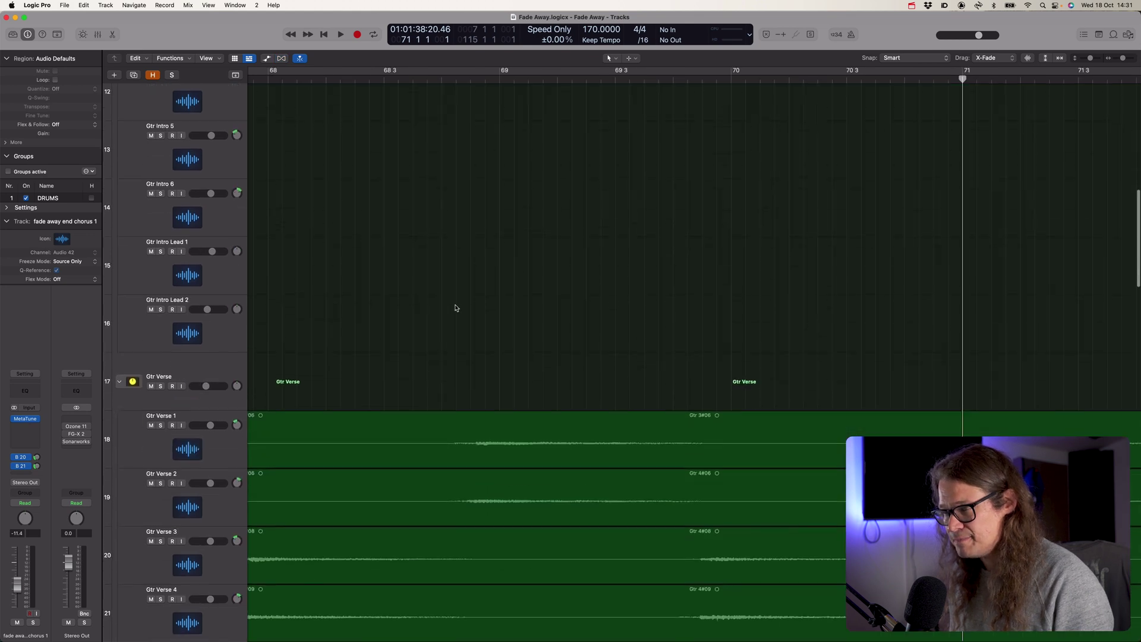
{"action": "left_click", "coordinate": [255, 5]}
{"action": "key", "text": "Escape"}
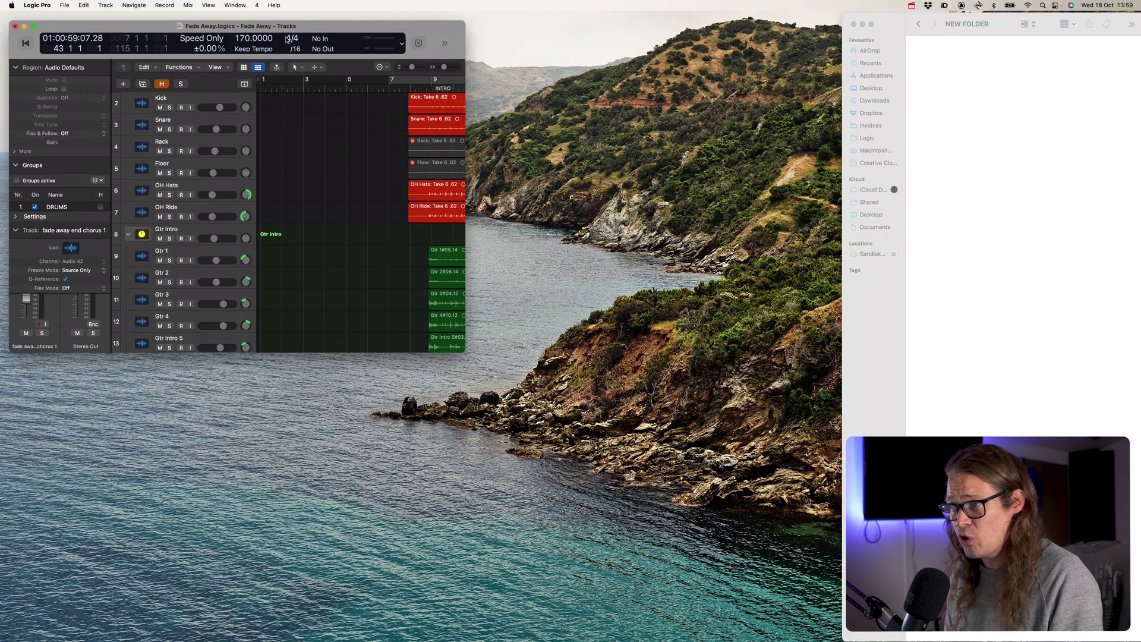
Make screenset 4 a full-screen close zoom from bar 9 with track volume automation shown.
{"action": "left_click_drag", "start_coordinate": [287, 38], "coordinate": [279, 13]}
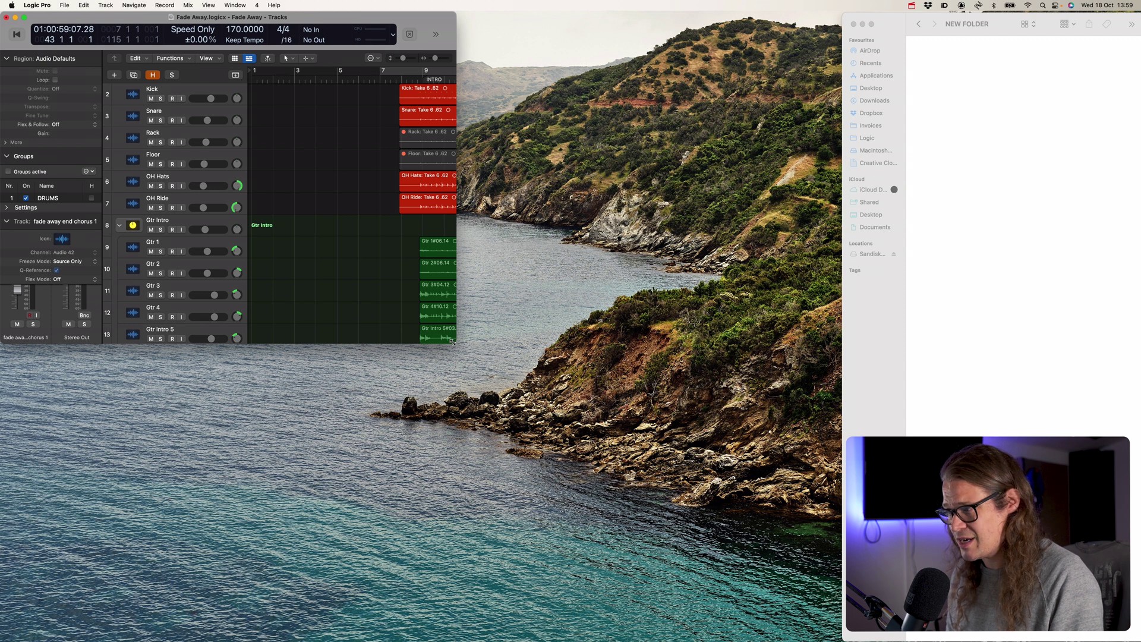
{"action": "left_click_drag", "start_coordinate": [452, 341], "coordinate": [1140, 640]}
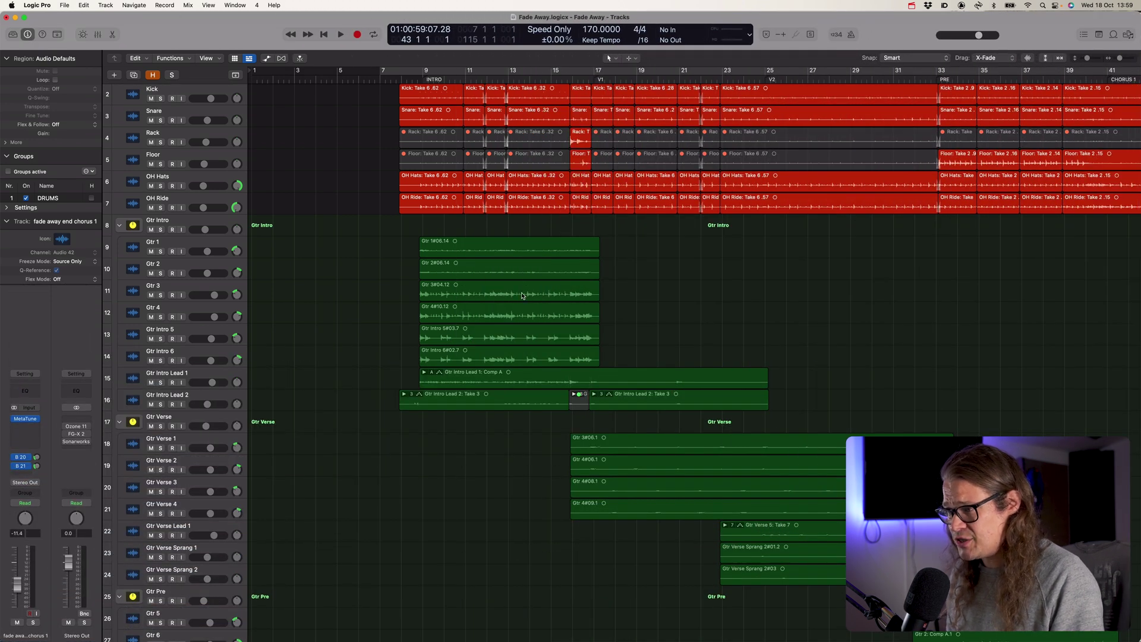
{"action": "scroll", "coordinate": [532, 306], "scroll_direction": "up", "scroll_amount": 5}
{"action": "scroll", "coordinate": [522, 295], "scroll_direction": "up", "scroll_amount": 5}
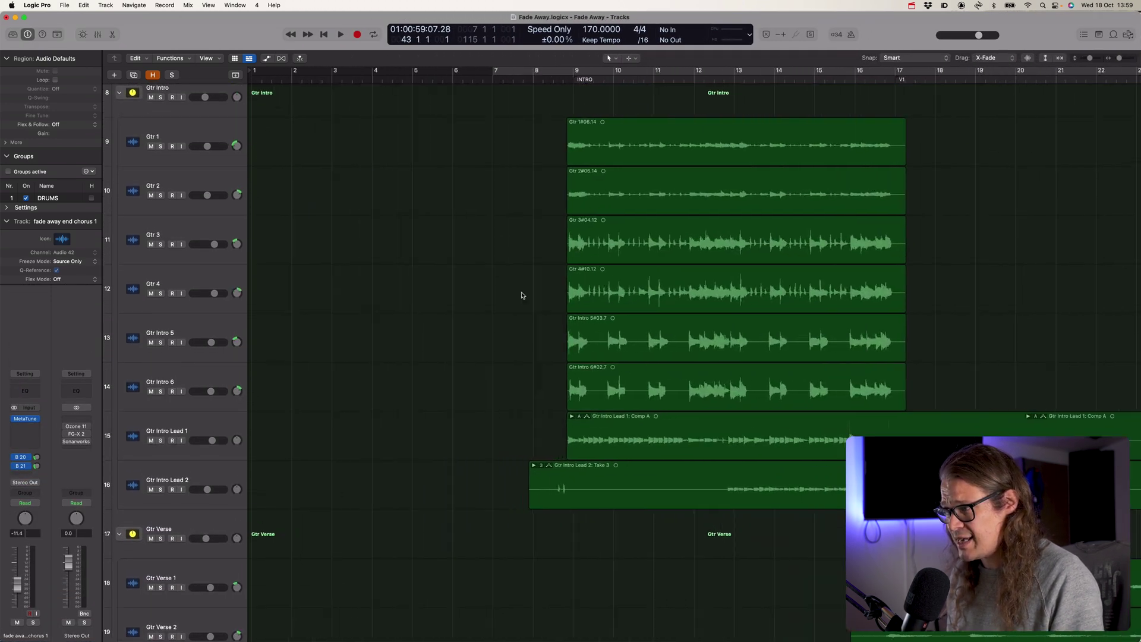
{"action": "left_click", "coordinate": [485, 79]}
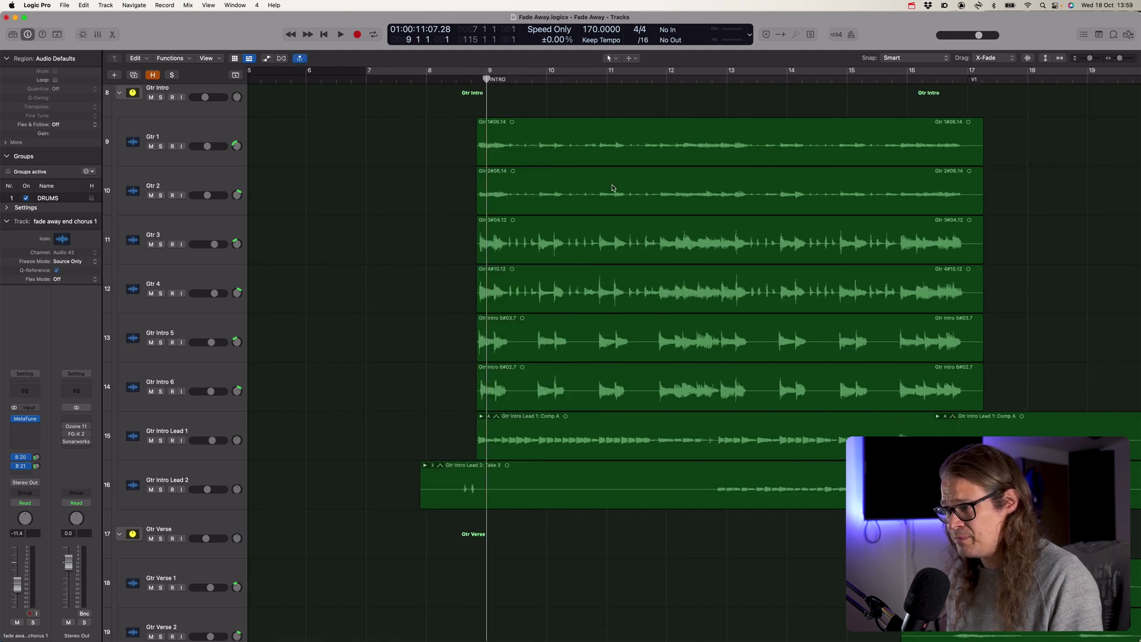
{"action": "scroll", "coordinate": [558, 187], "scroll_direction": "up", "scroll_amount": 3}
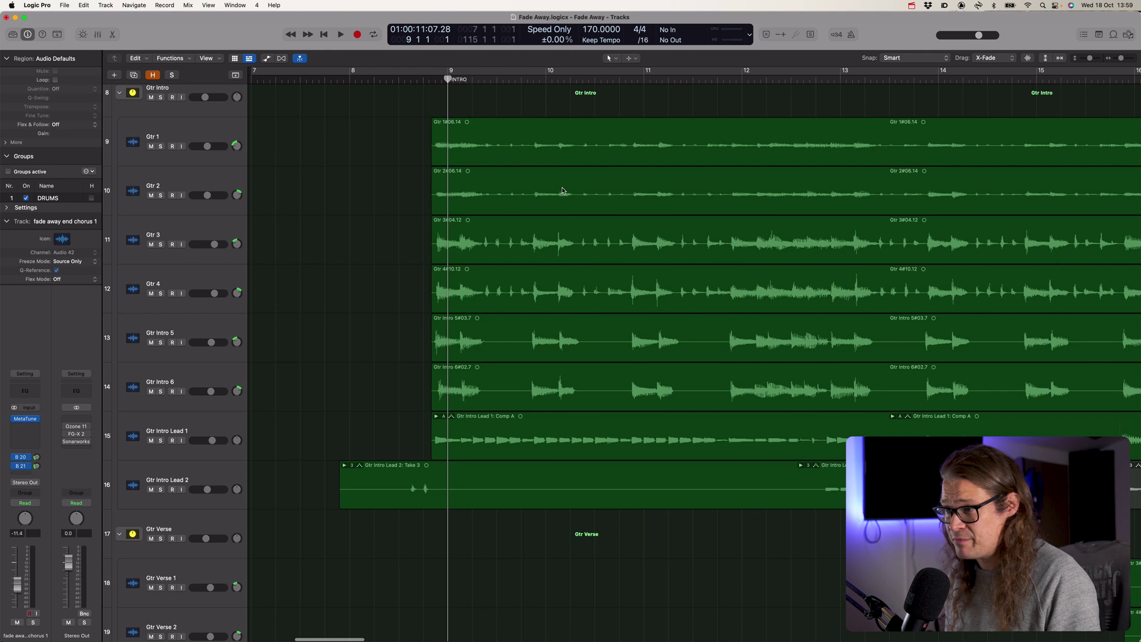
{"action": "key", "text": "a"}
{"action": "scroll", "coordinate": [548, 194], "scroll_direction": "down", "scroll_amount": 2}
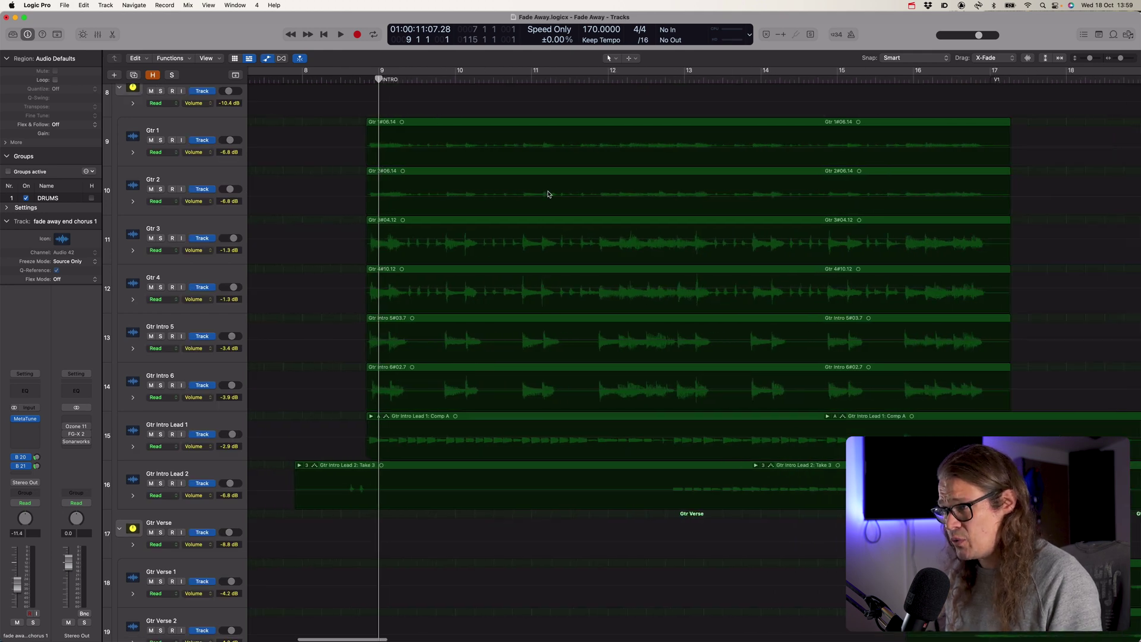
{"action": "scroll", "coordinate": [548, 194], "scroll_direction": "right", "scroll_amount": 2}
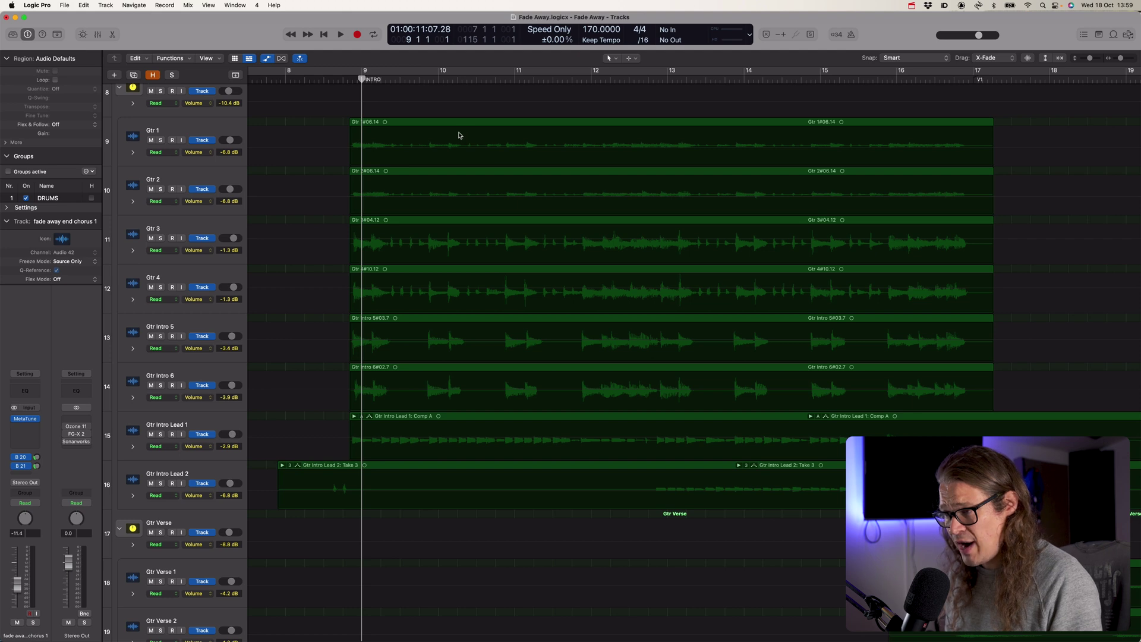
{"action": "scroll", "coordinate": [459, 135], "scroll_direction": "right", "scroll_amount": 3}
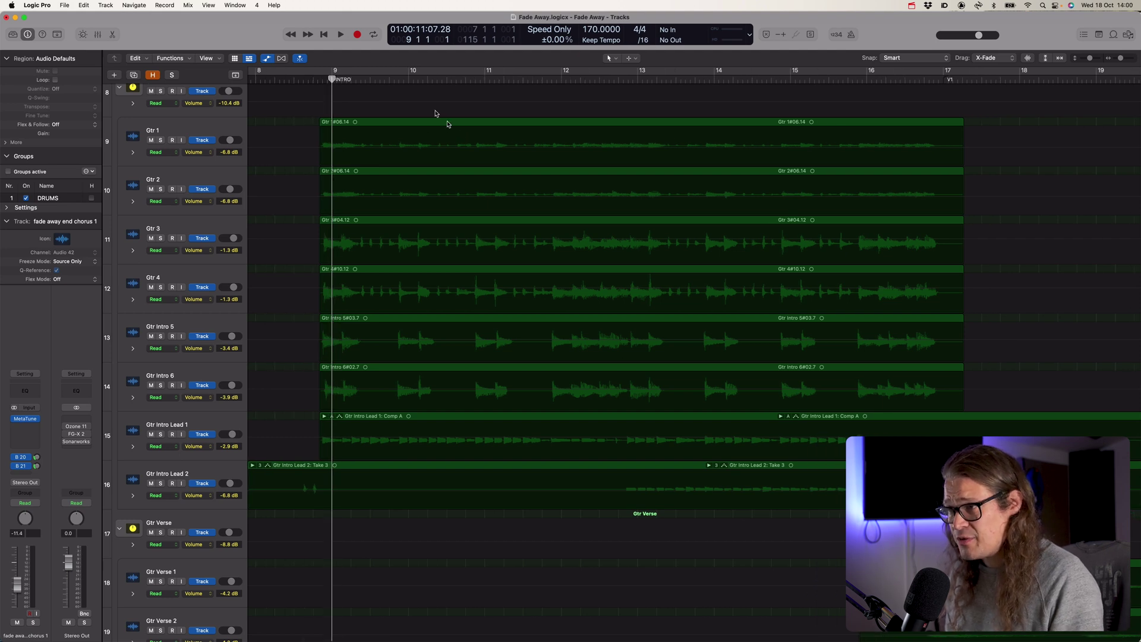
Move the playhead to the Chorus 2 marker in screenset 1, then check screenset 4 shows bars 82–93.
{"action": "key", "text": "1"}
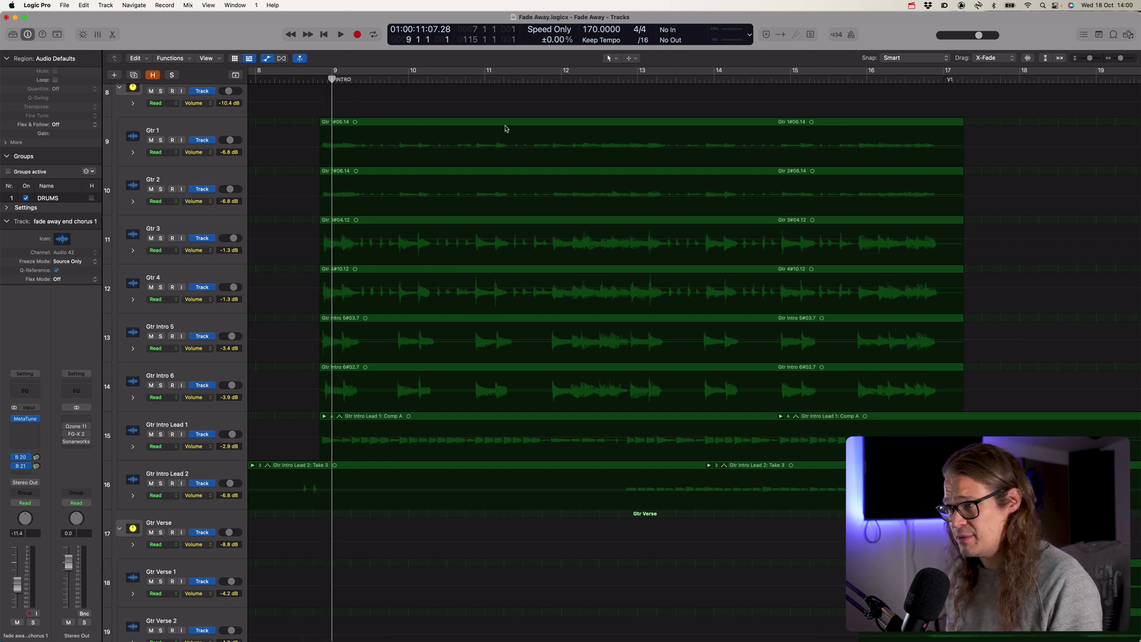
{"action": "left_click_drag", "start_coordinate": [933, 81], "coordinate": [942, 79]}
{"action": "scroll", "coordinate": [962, 158], "scroll_direction": "up", "scroll_amount": 5}
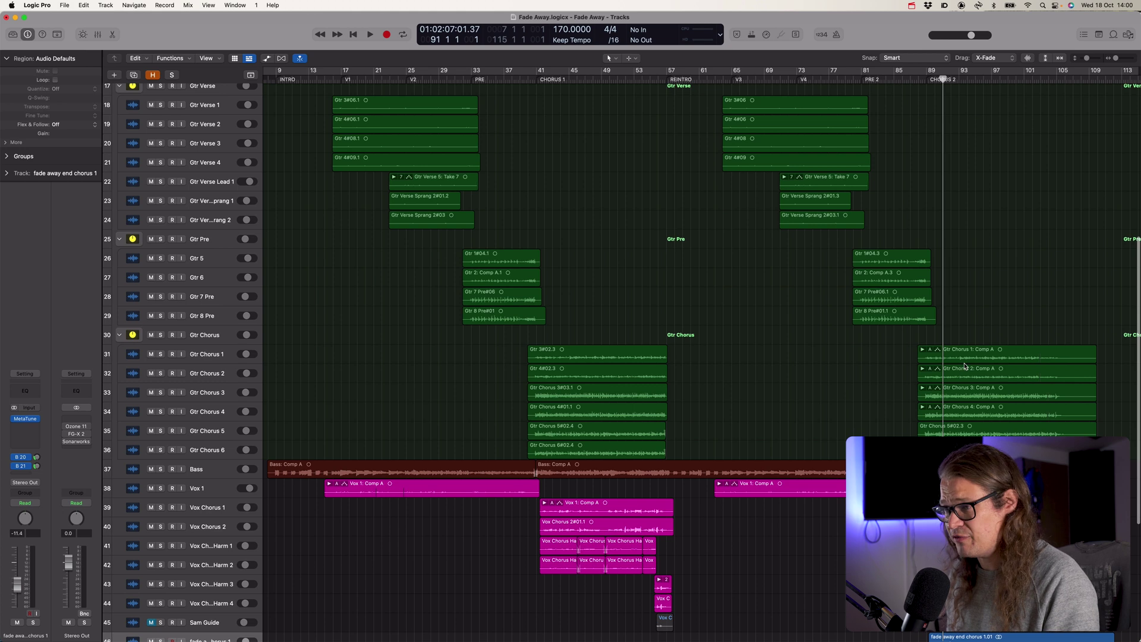
{"action": "key", "text": "4"}
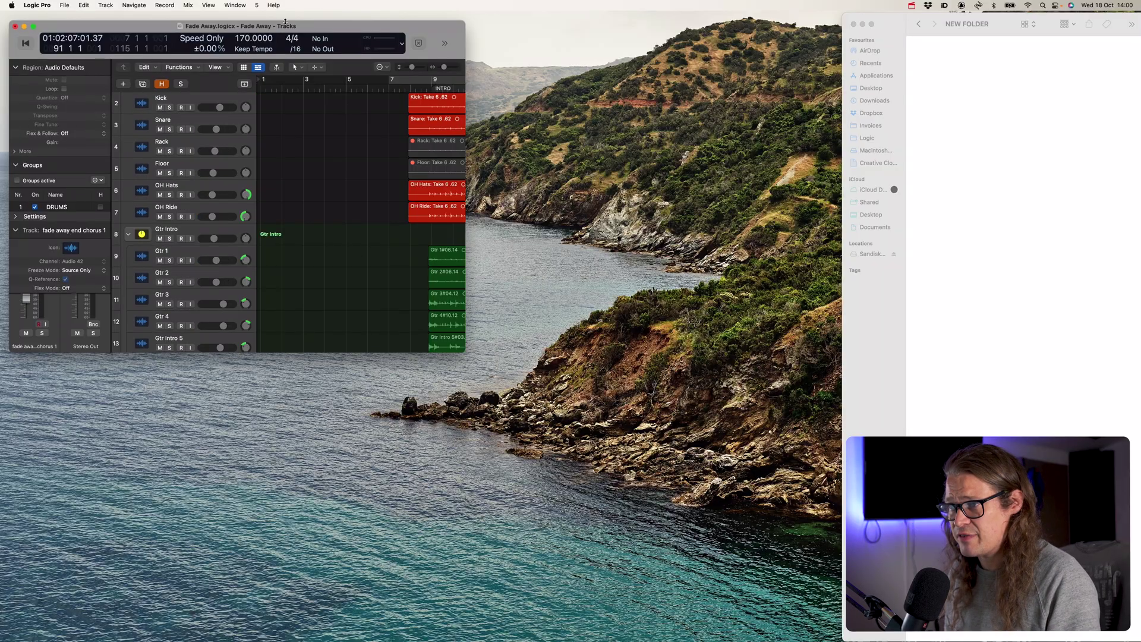
{"action": "left_click_drag", "start_coordinate": [285, 22], "coordinate": [282, 23]}
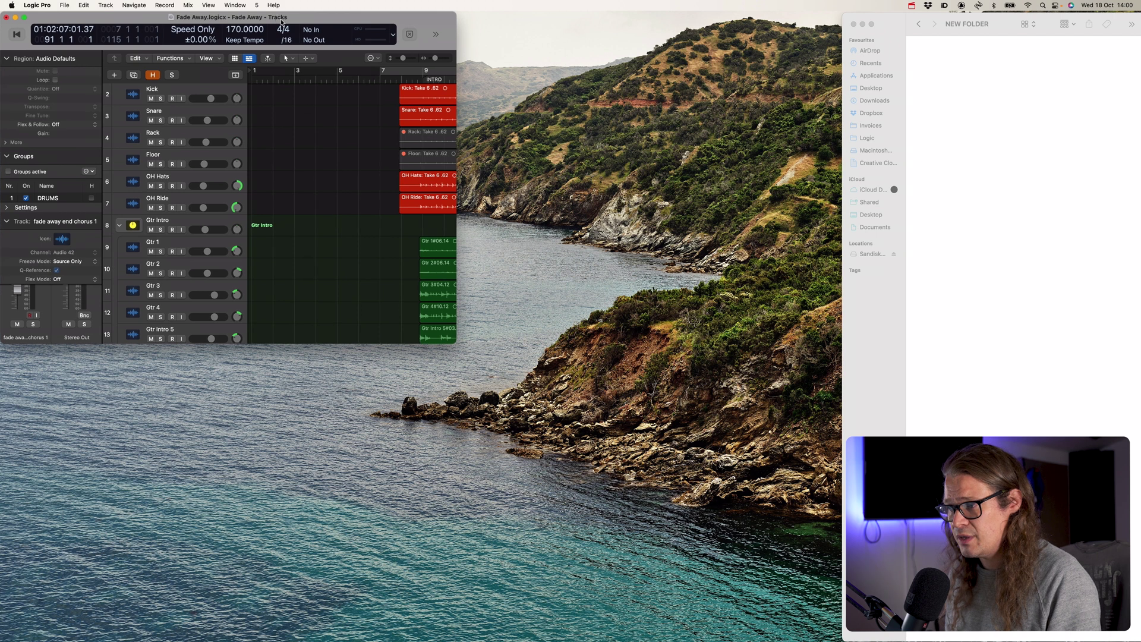
Make screenset 5 full screen with Flex editing and Catch Playhead turned on.
{"action": "left_click_drag", "start_coordinate": [460, 347], "coordinate": [1138, 639]}
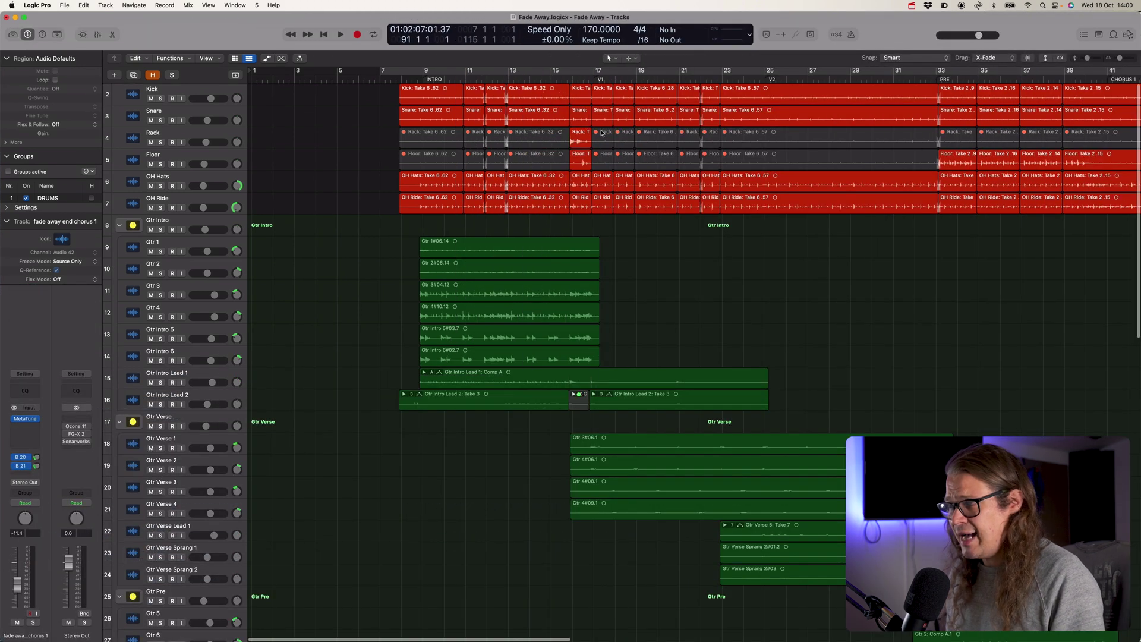
{"action": "scroll", "coordinate": [602, 132], "scroll_direction": "up", "scroll_amount": 5}
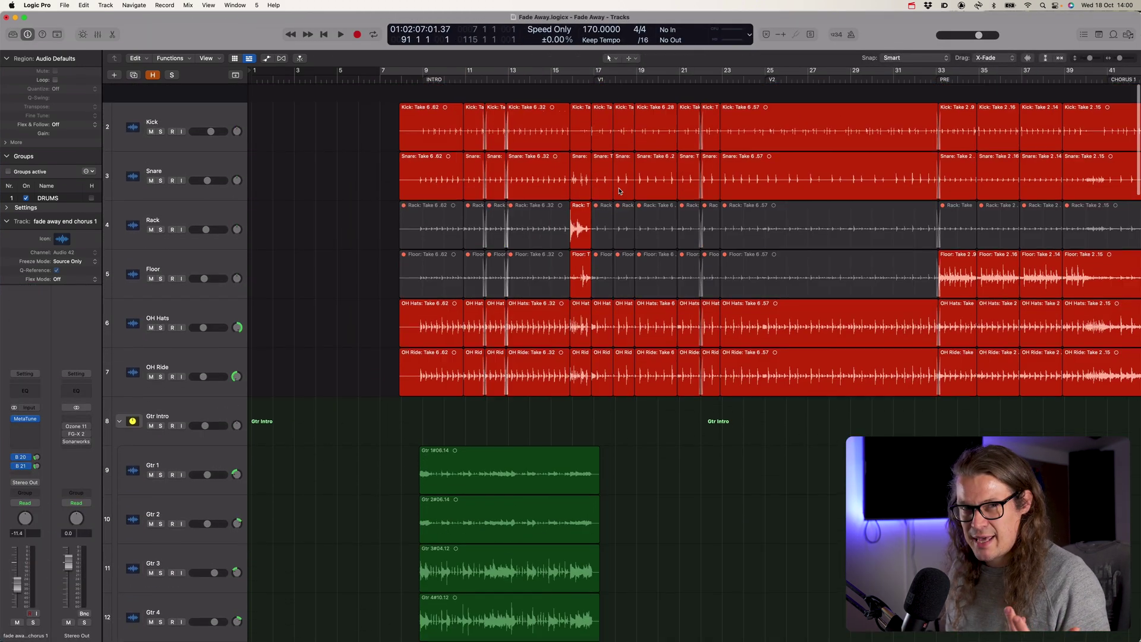
{"action": "scroll", "coordinate": [619, 191], "scroll_direction": "down", "scroll_amount": 1}
{"action": "scroll", "coordinate": [582, 155], "scroll_direction": "right", "scroll_amount": 8}
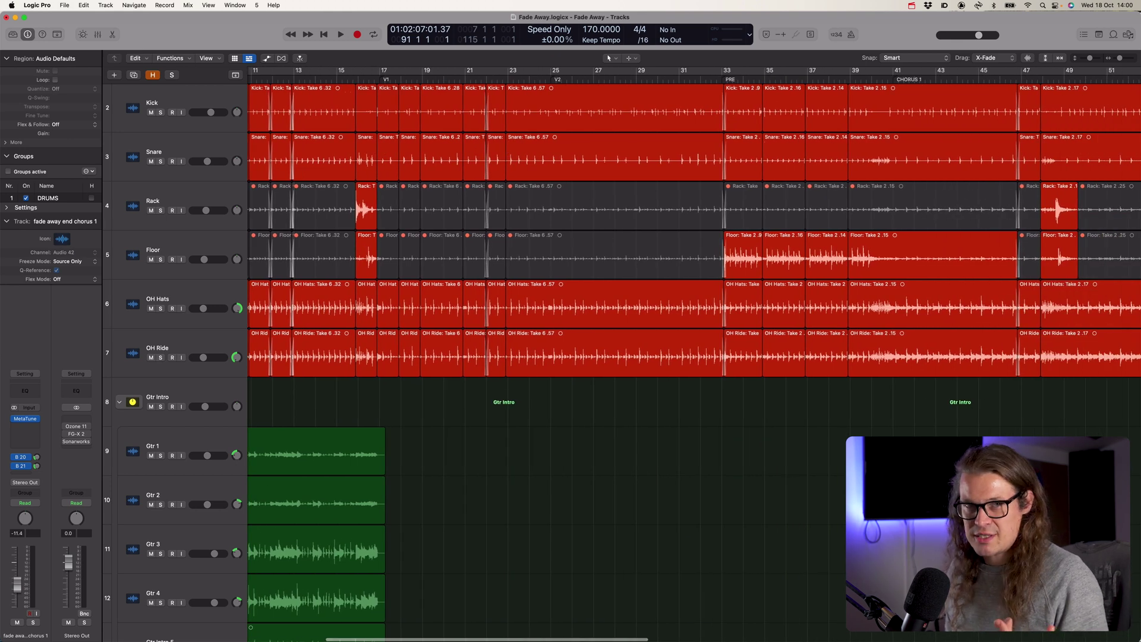
{"action": "key", "text": "super+f"}
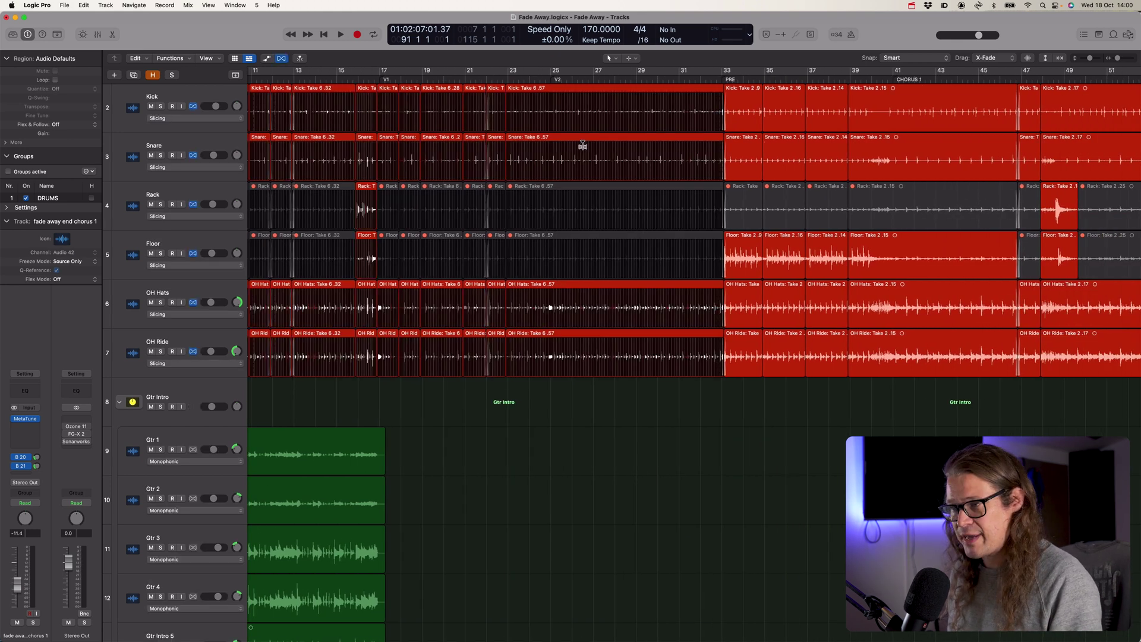
{"action": "scroll", "coordinate": [576, 145], "scroll_direction": "left", "scroll_amount": 2}
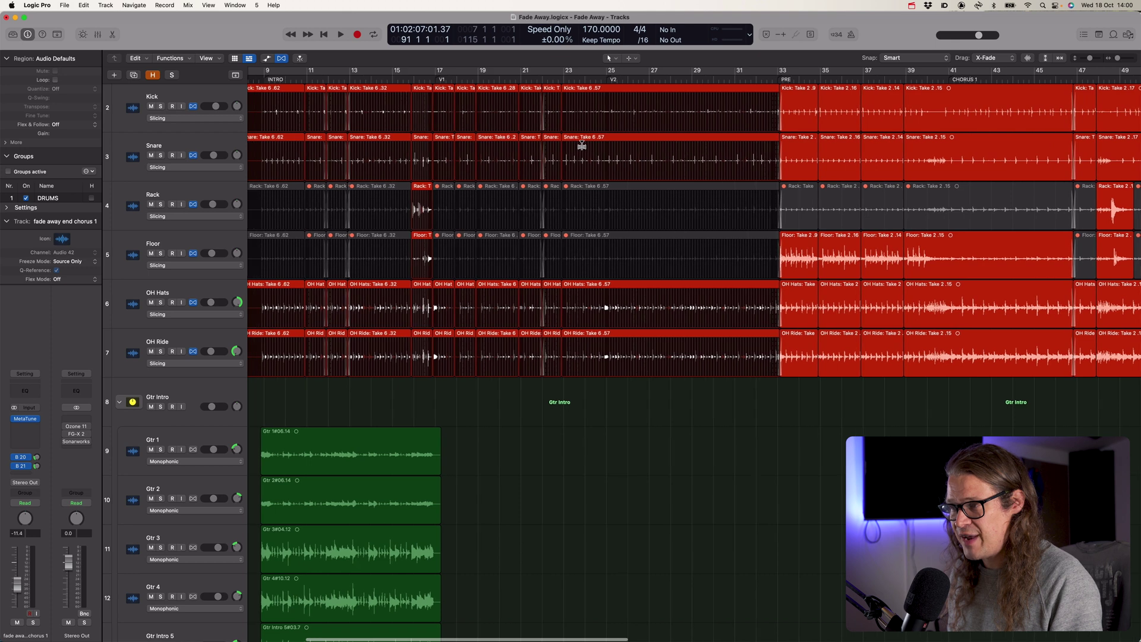
{"action": "left_click", "coordinate": [299, 58]}
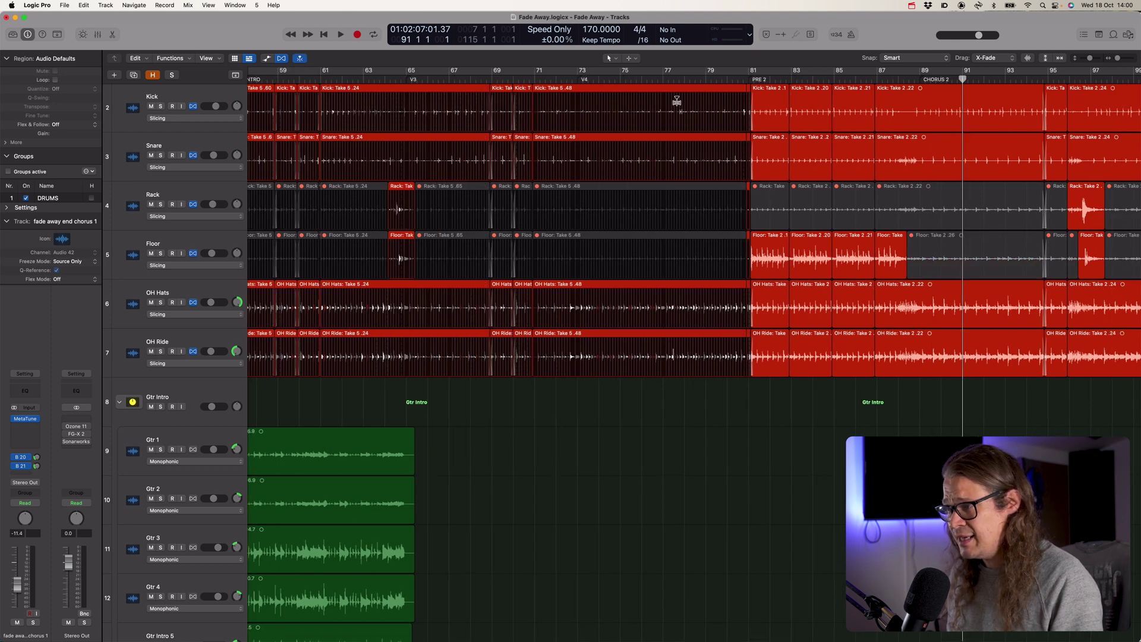
Move the playhead to bar 71 and return to the main arrangement screenset 1.
{"action": "scroll", "coordinate": [573, 118], "scroll_direction": "up", "scroll_amount": 5}
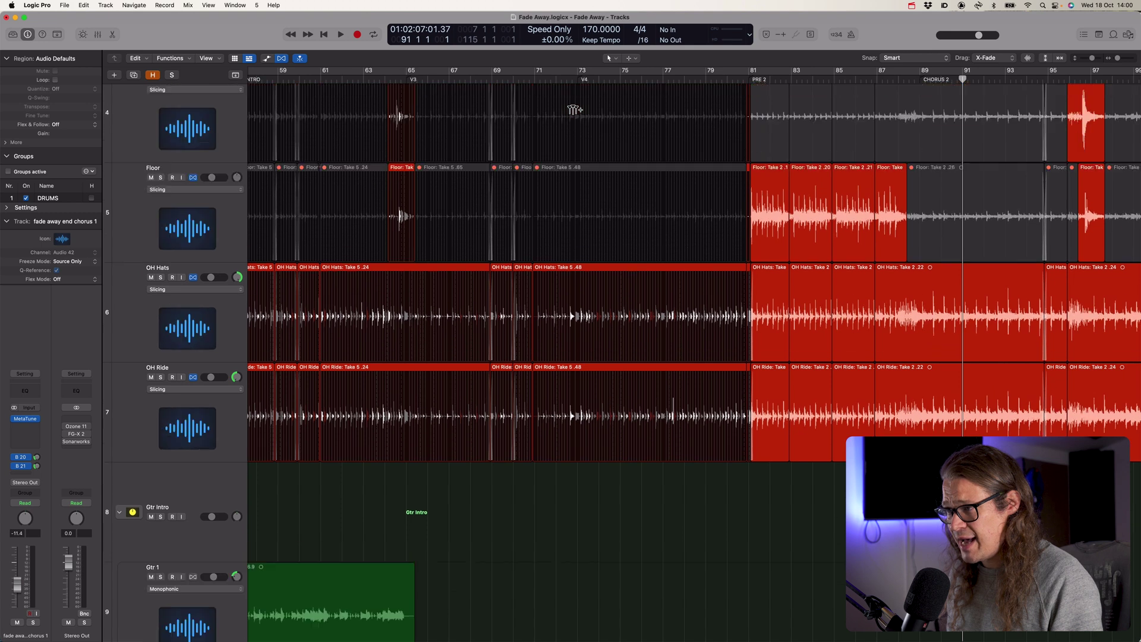
{"action": "scroll", "coordinate": [573, 120], "scroll_direction": "up", "scroll_amount": 3}
{"action": "scroll", "coordinate": [573, 133], "scroll_direction": "up", "scroll_amount": 5}
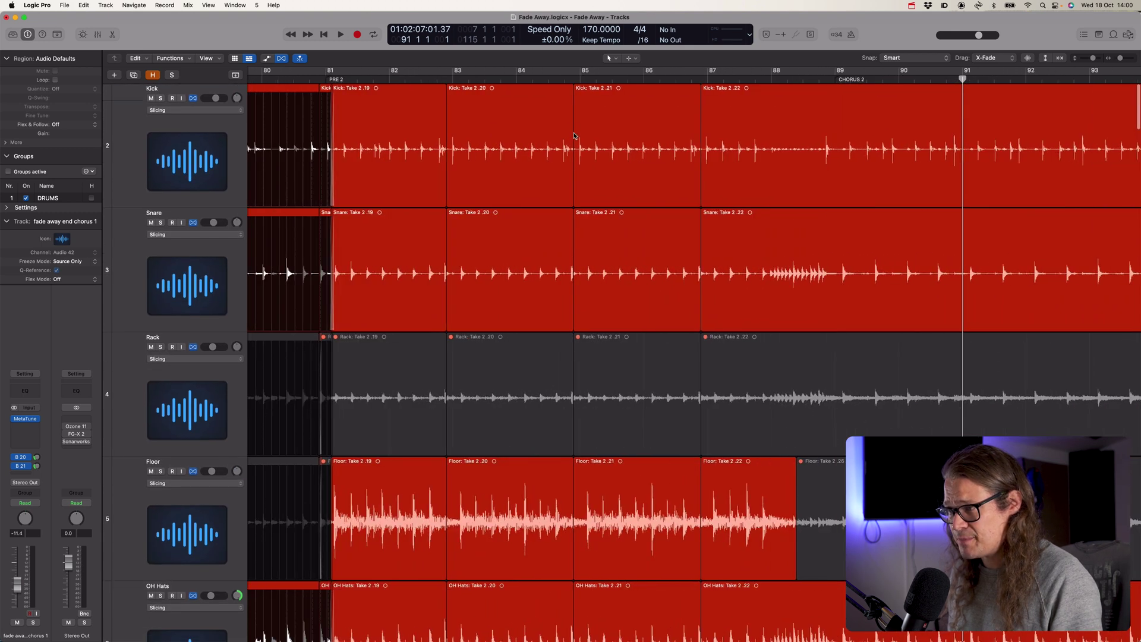
{"action": "scroll", "coordinate": [574, 132], "scroll_direction": "left", "scroll_amount": 10}
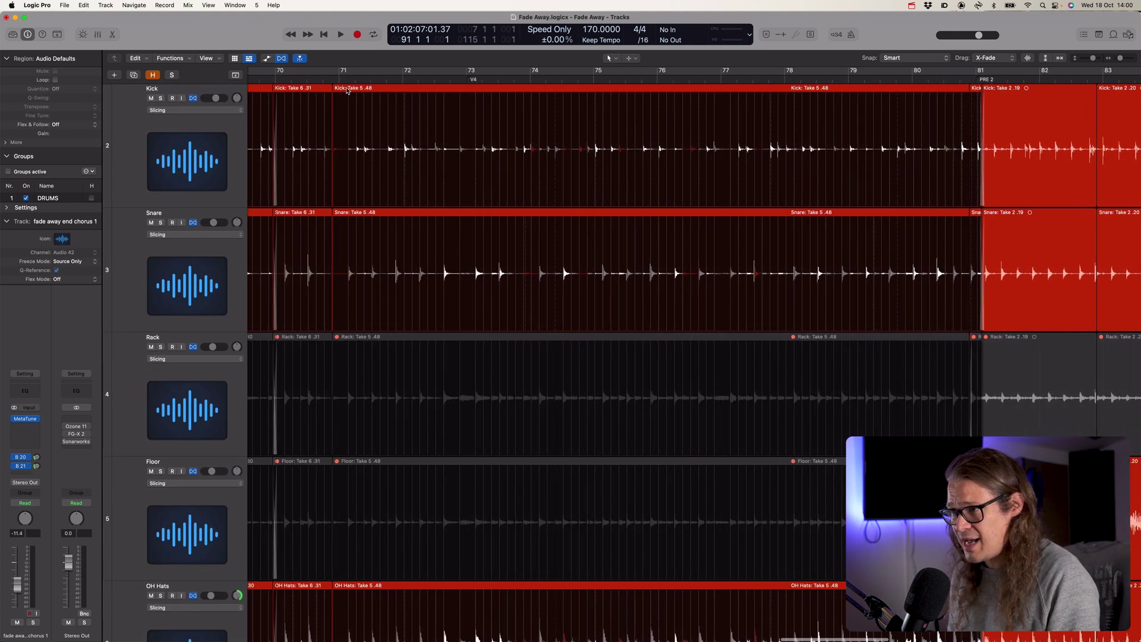
{"action": "left_click", "coordinate": [337, 79]}
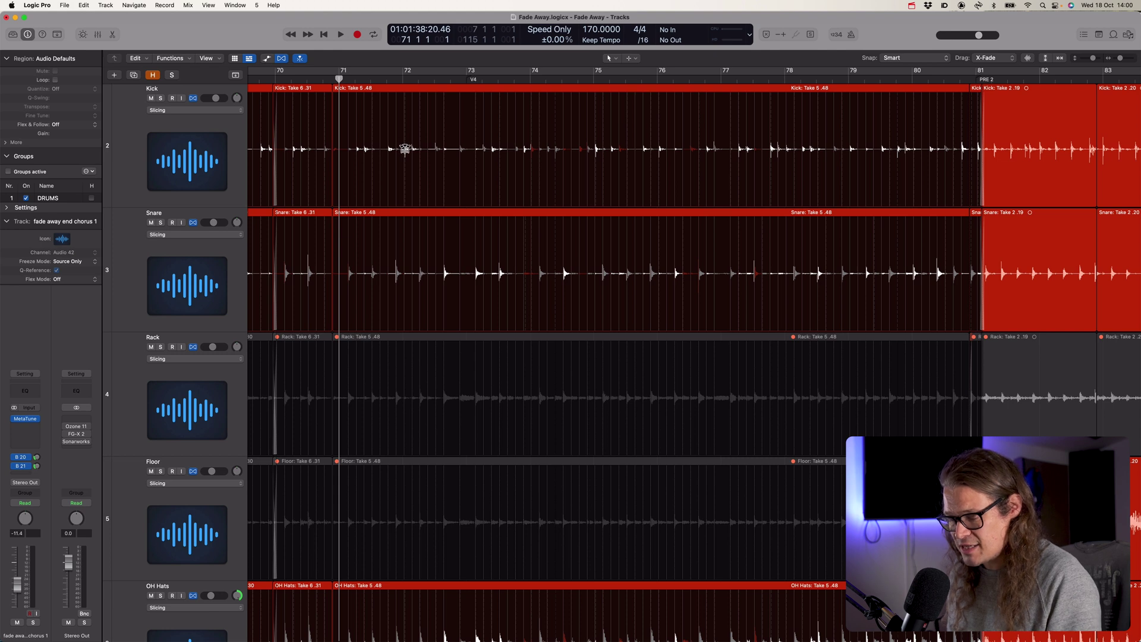
{"action": "key", "text": "1"}
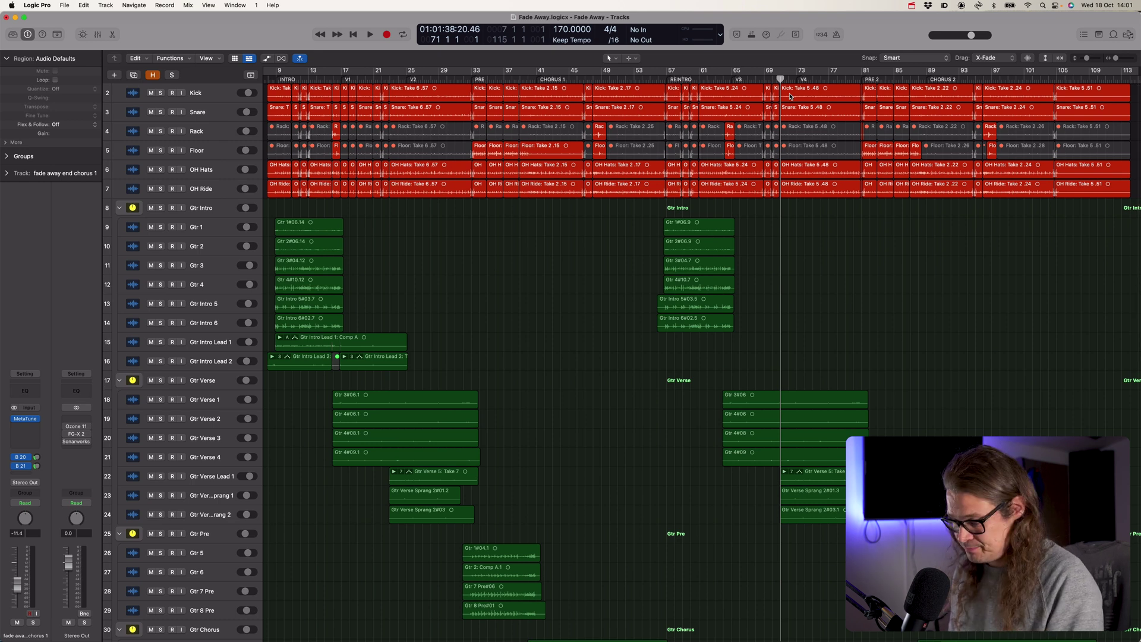
Select the Kick Take 6.31 region in screenset 5, then fit every track vertically with the playhead at bar 71.
{"action": "key", "text": "z"}
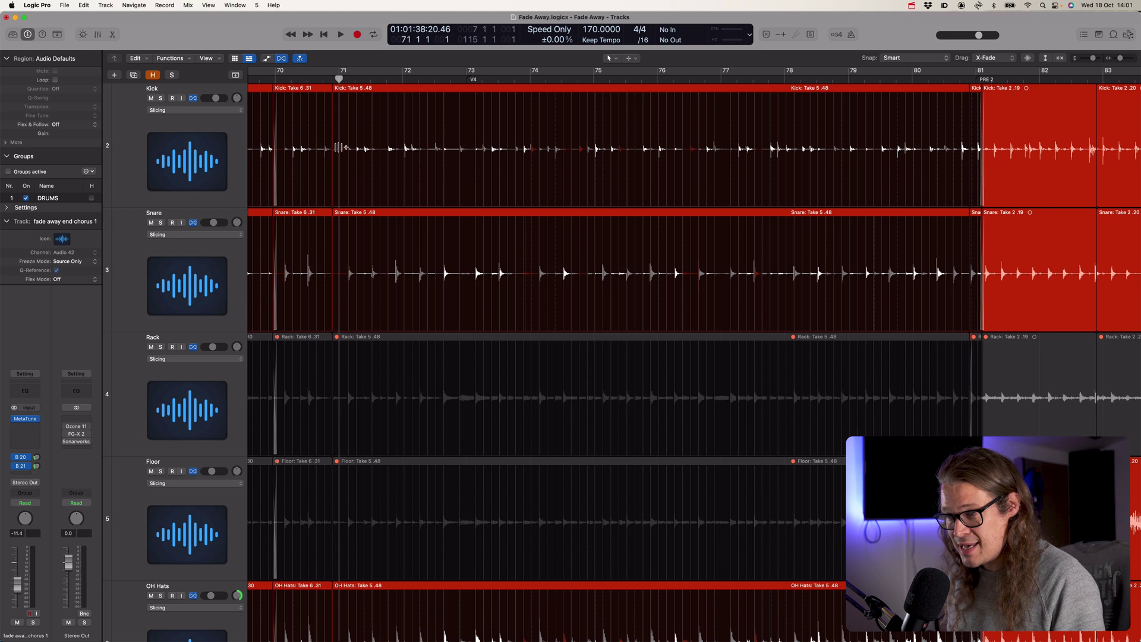
{"action": "left_click", "coordinate": [303, 150]}
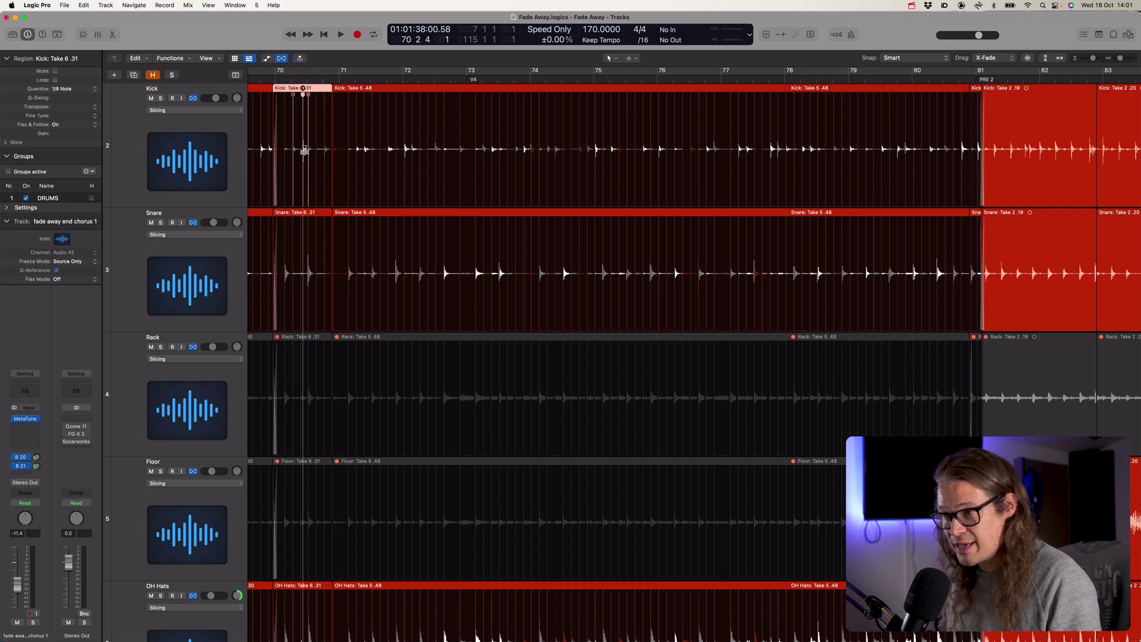
{"action": "key", "text": "."}
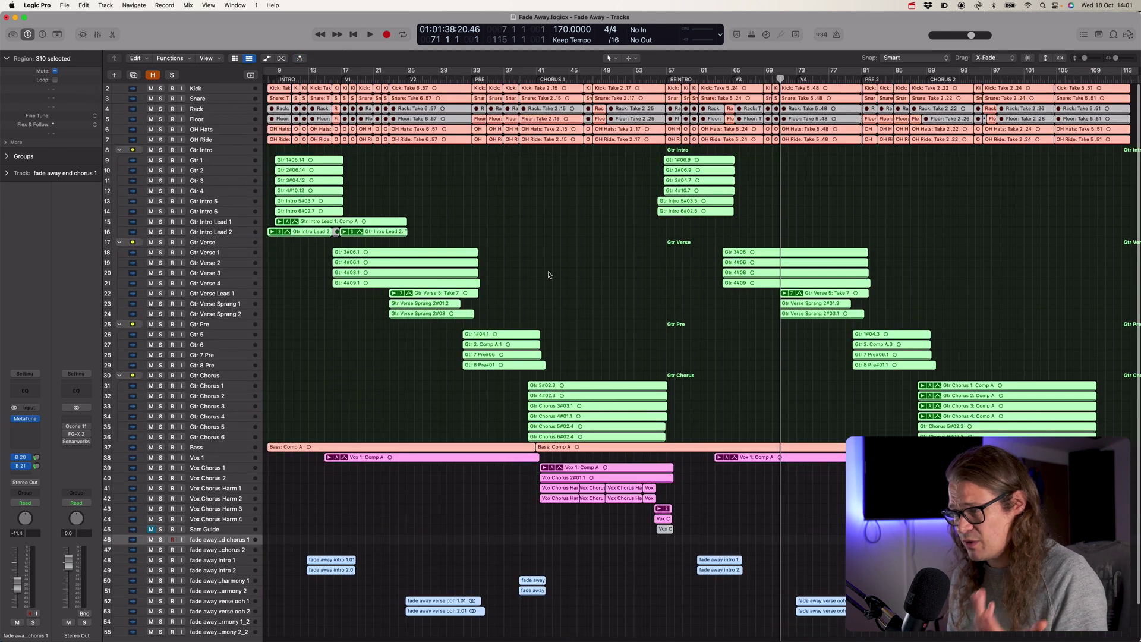
{"action": "left_click", "coordinate": [494, 196]}
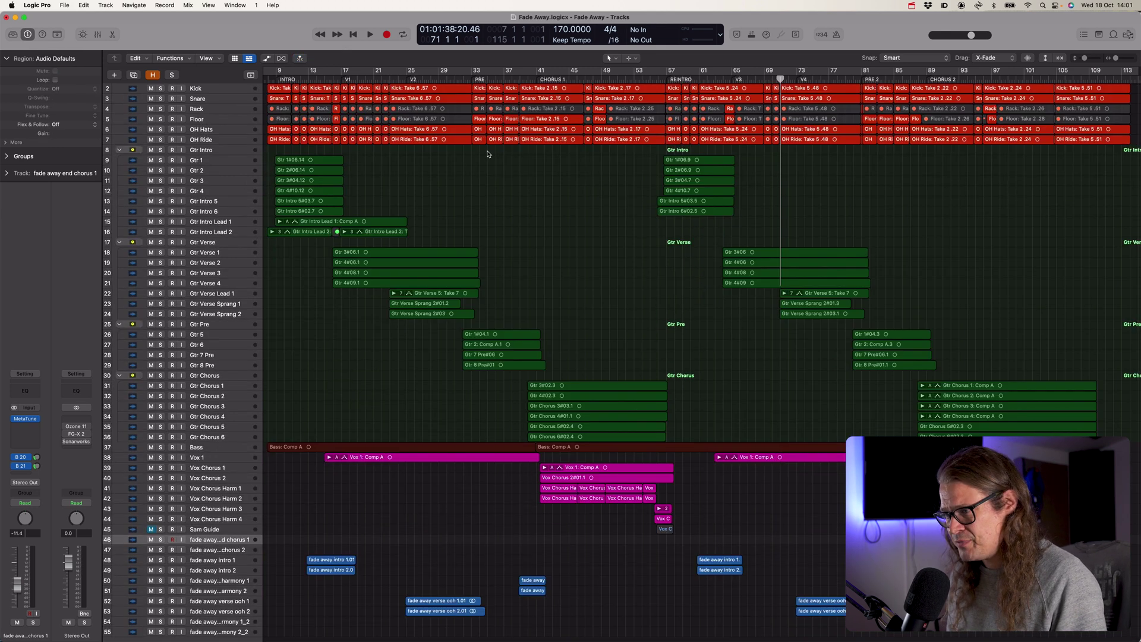
Toggle the Mixer and Editor, loading the Gtr 4#08.1 region into the editor, and leave the Mixer shown below the tracks.
{"action": "key", "text": "x"}
{"action": "key", "text": "x"}
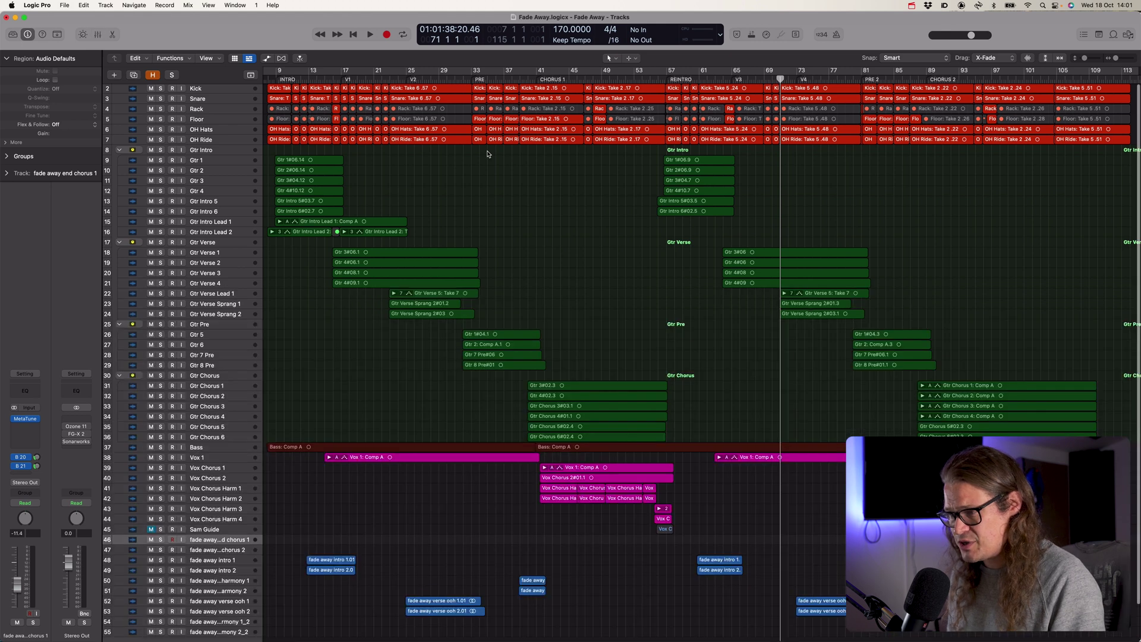
{"action": "key", "text": "e"}
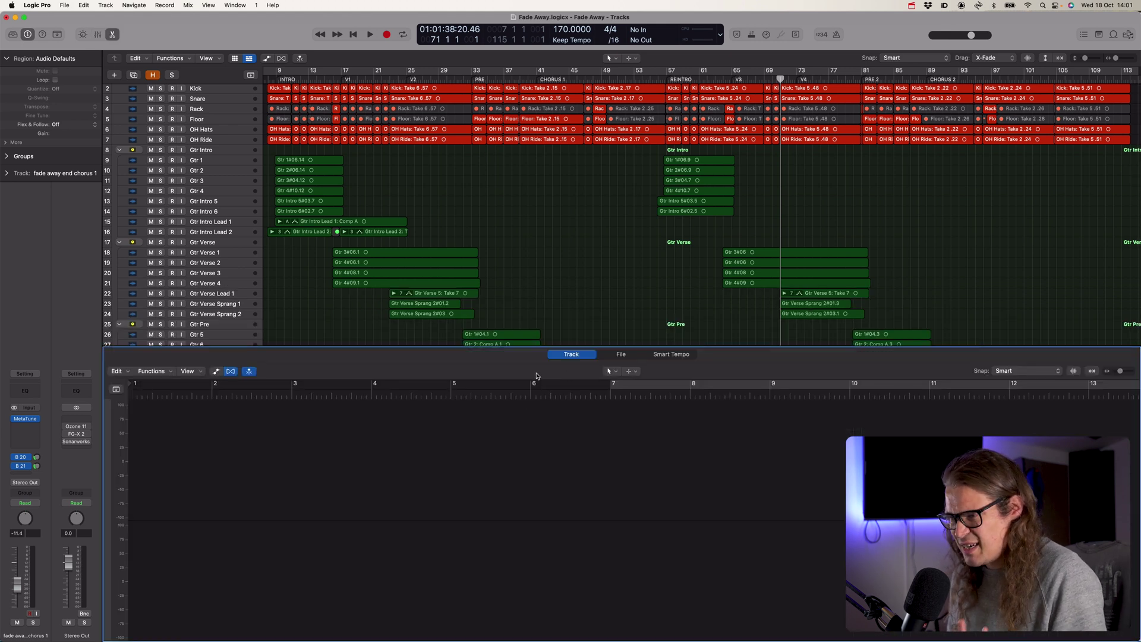
{"action": "left_click", "coordinate": [457, 274]}
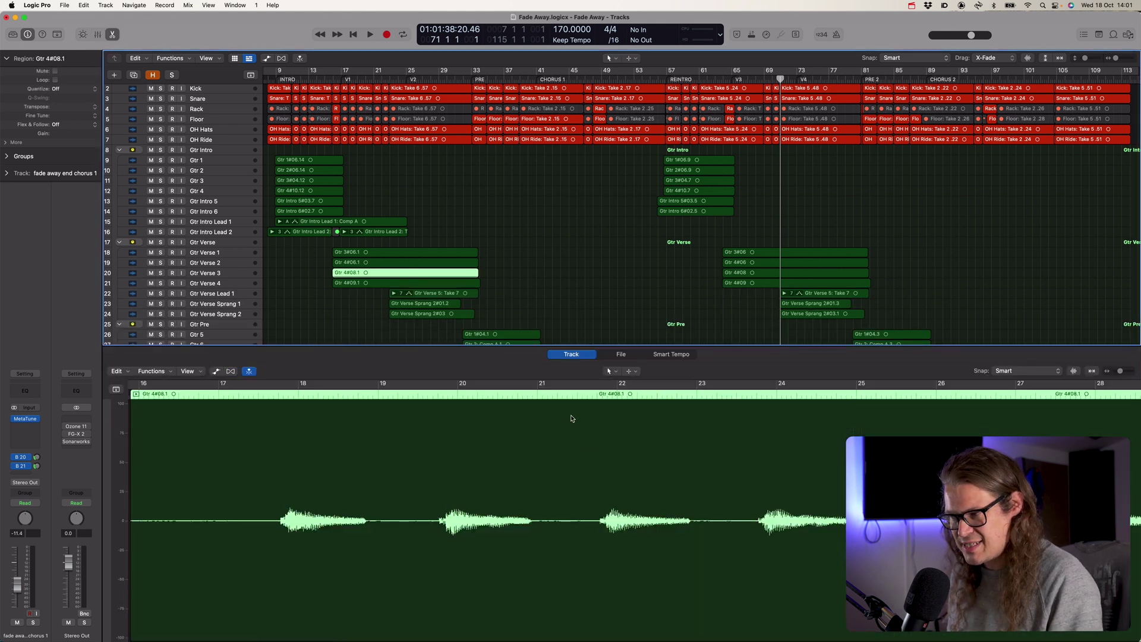
{"action": "key", "text": "e"}
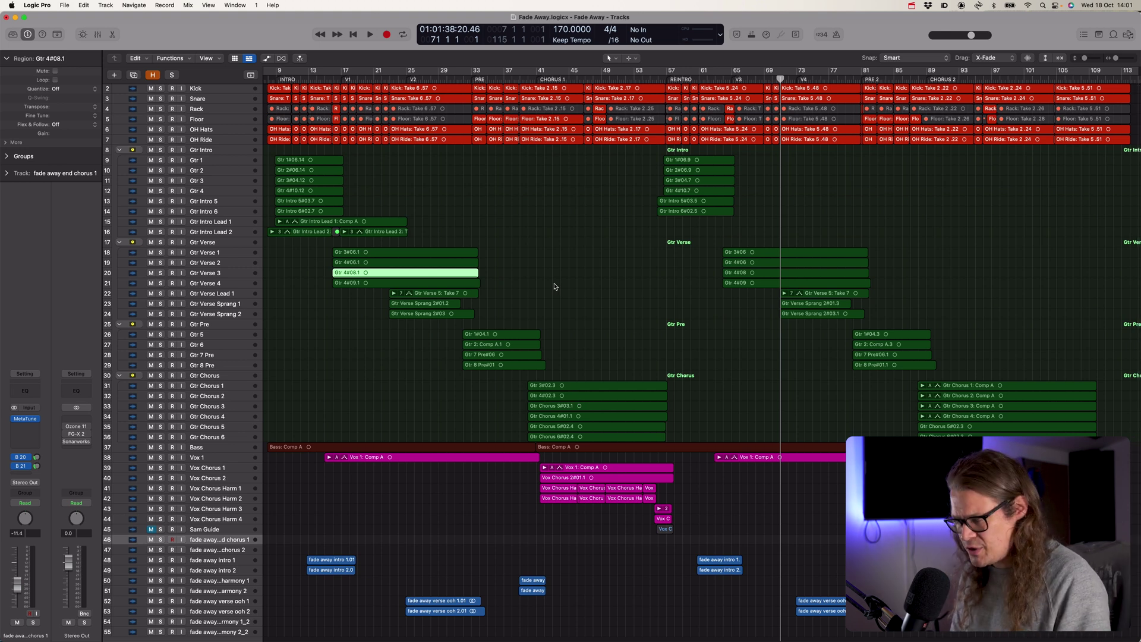
{"action": "key", "text": "x"}
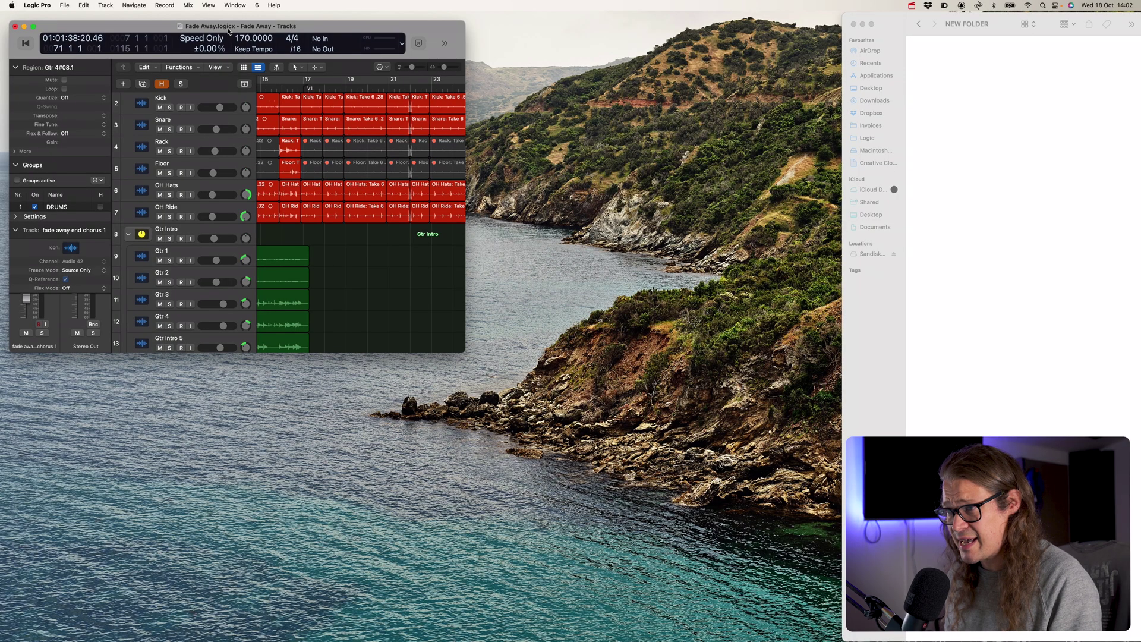
Put the Mixer in its own full-screen window, then test switching between screensets 1 and 6.
{"action": "left_click", "coordinate": [235, 5]}
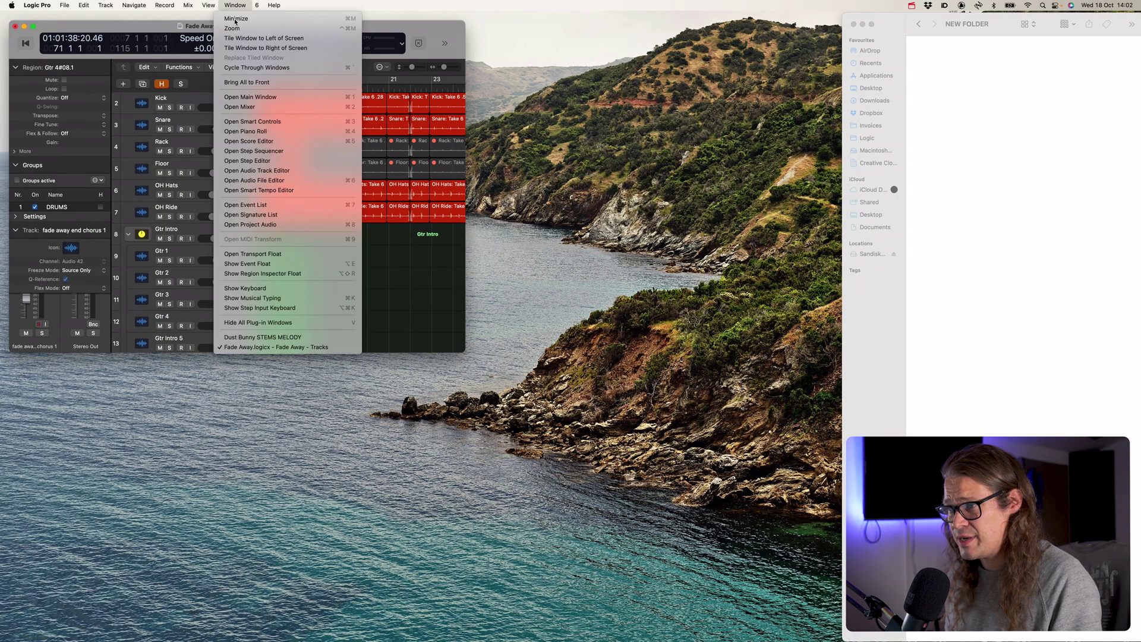
{"action": "left_click", "coordinate": [256, 108]}
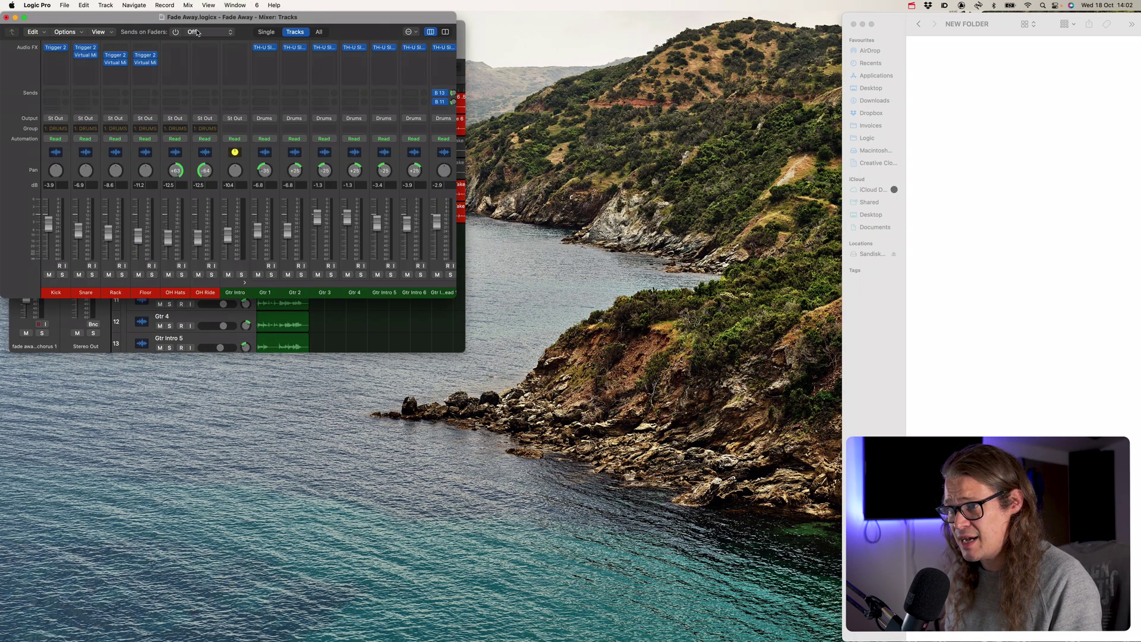
{"action": "double_click", "coordinate": [486, 320]}
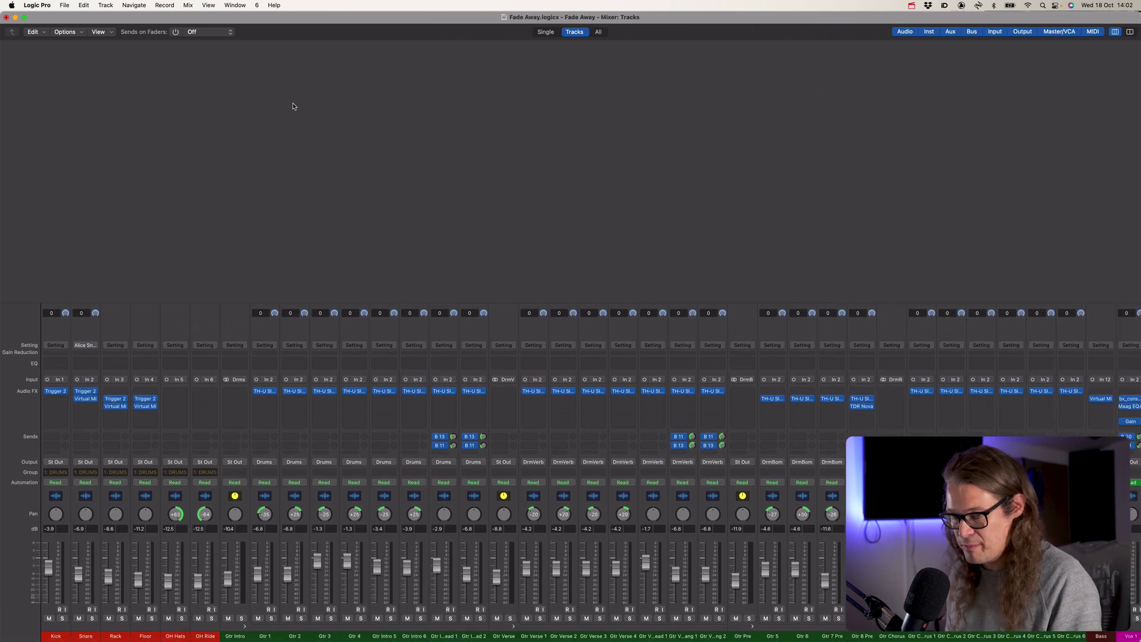
{"action": "key", "text": "1"}
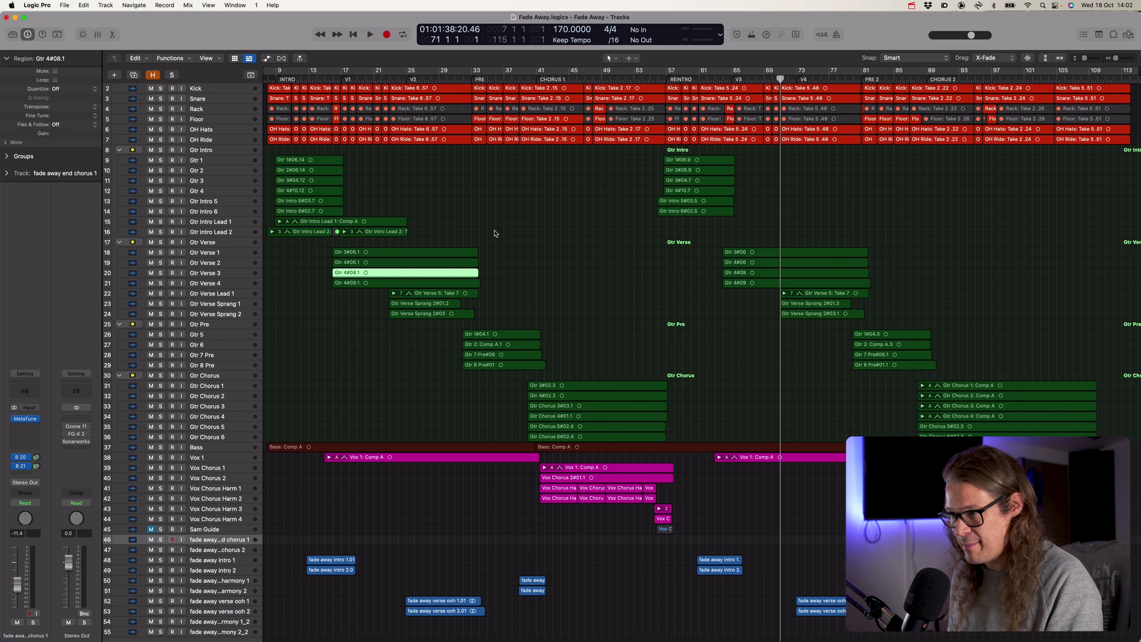
{"action": "key", "text": "6"}
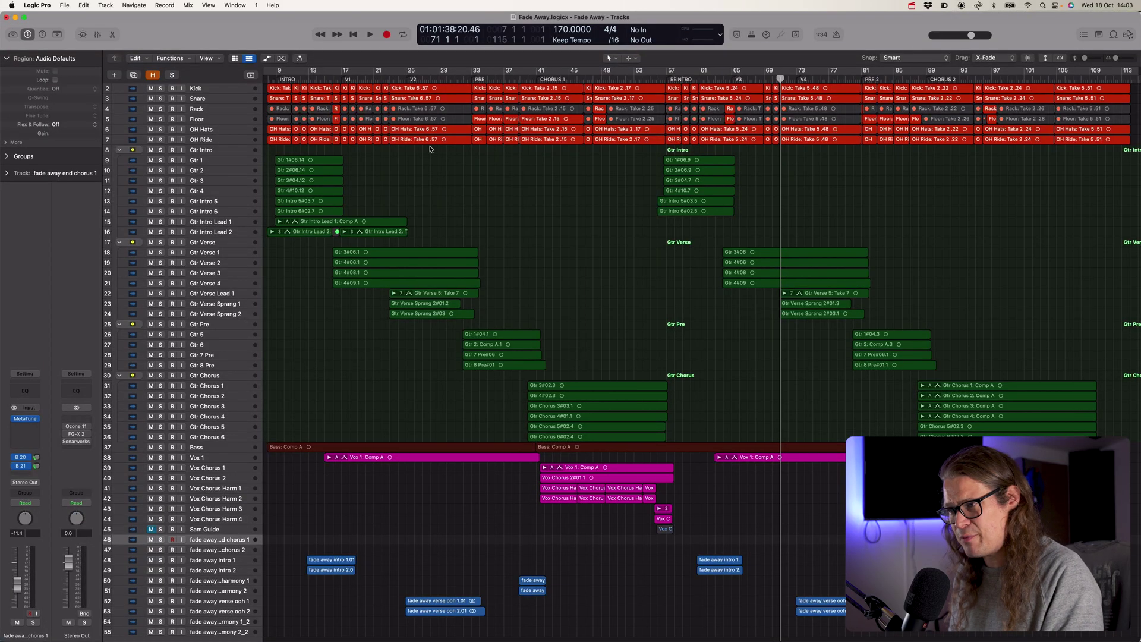
Flip to screenset 6 and back to 1, then dock the Mixer beneath the arrangement.
{"action": "key", "text": "6"}
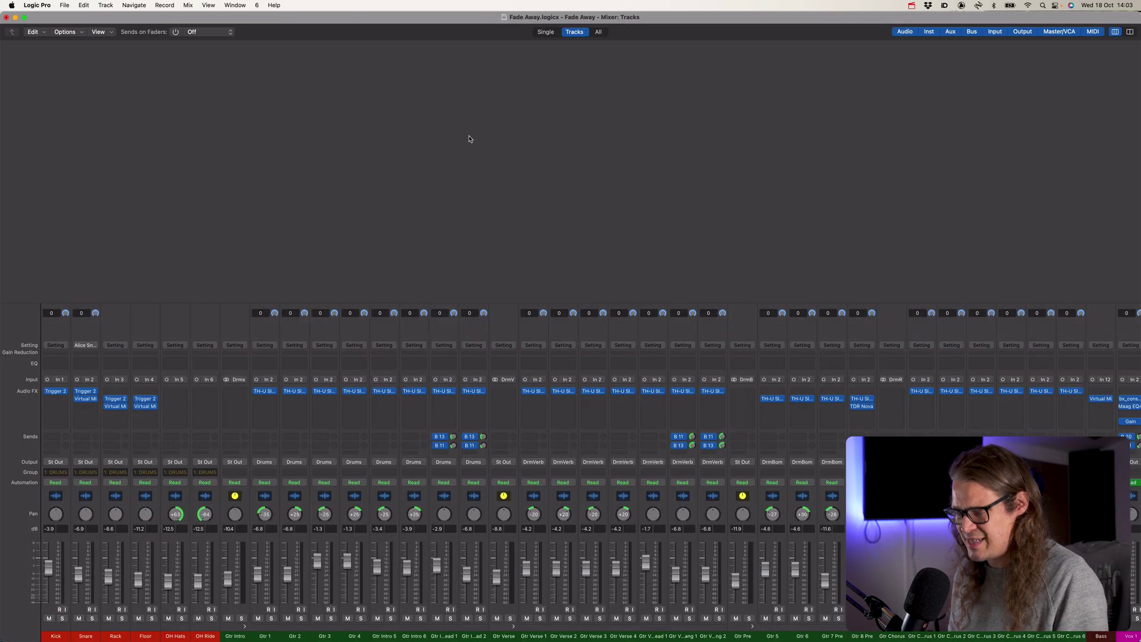
{"action": "key", "text": "1"}
{"action": "key", "text": "x"}
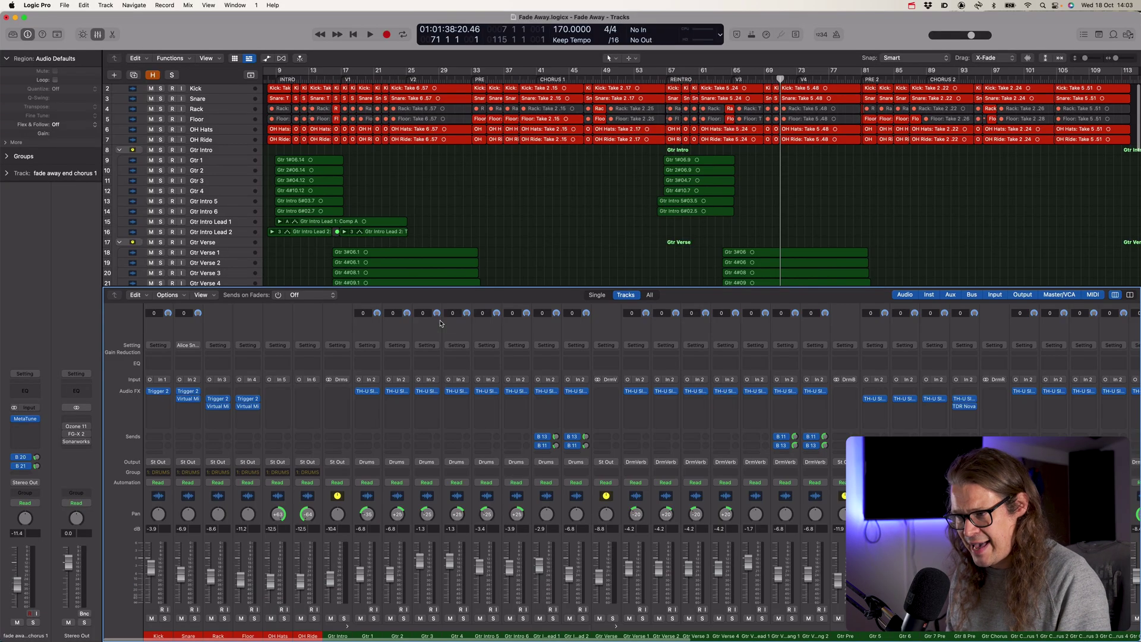
{"action": "key", "text": "x"}
Hide the docked Mixer, then cycle through screensets 6, 1 and 5.
{"action": "key", "text": "6"}
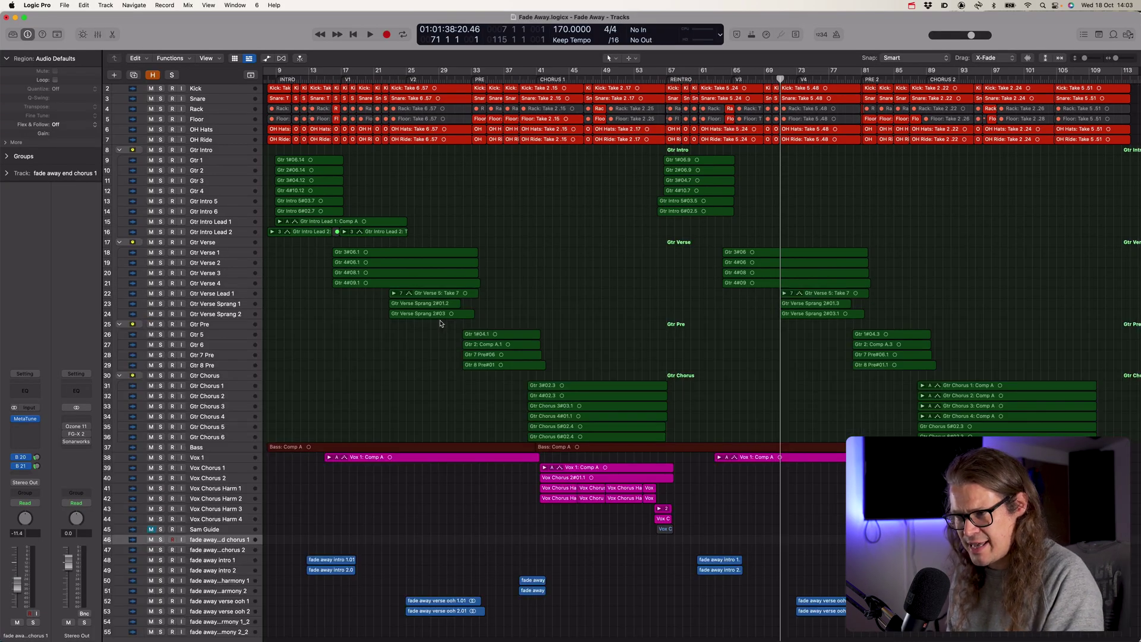
{"action": "key", "text": "1"}
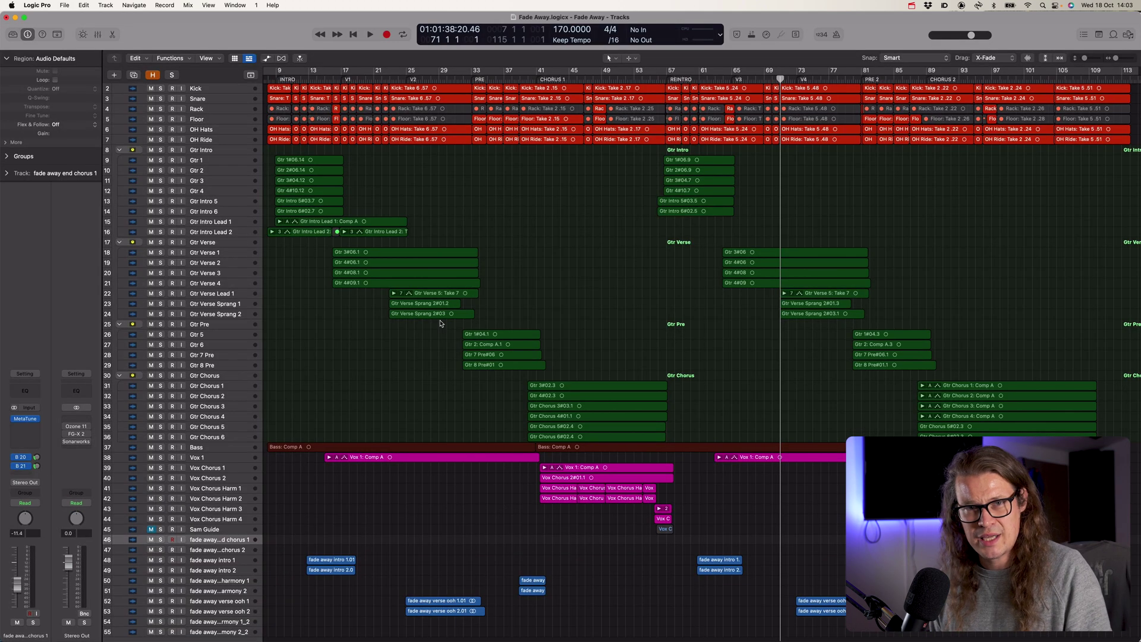
{"action": "key", "text": "5"}
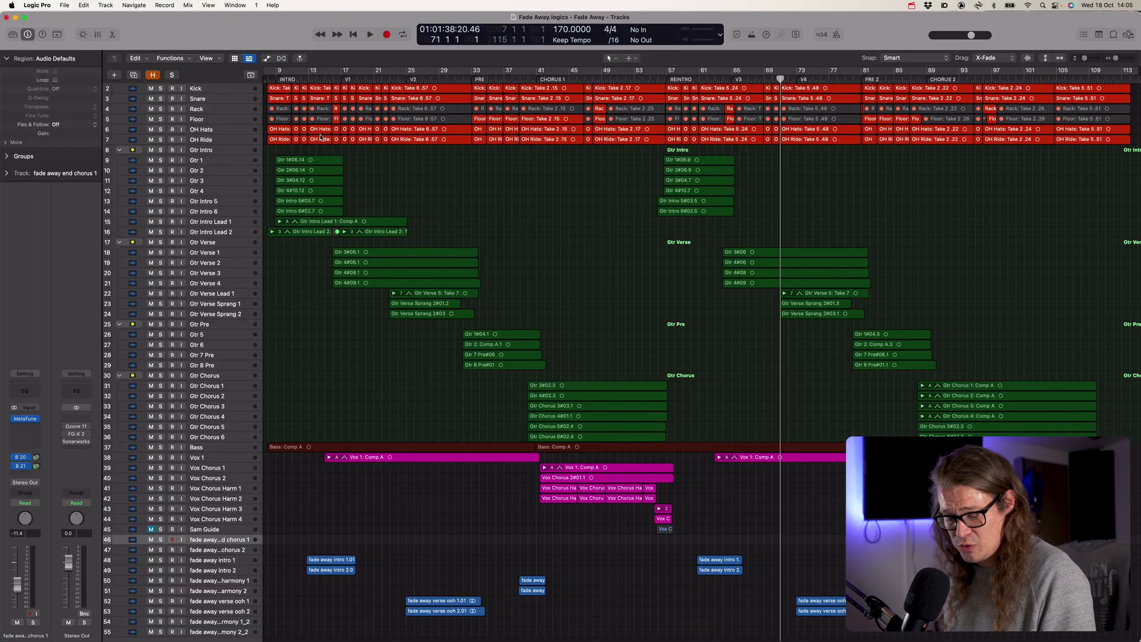
Switch to screenset 11, showing the full Fade Away arrangement at bar 71.
{"action": "key", "text": "ctrl+1"}
{"action": "key", "text": "1"}
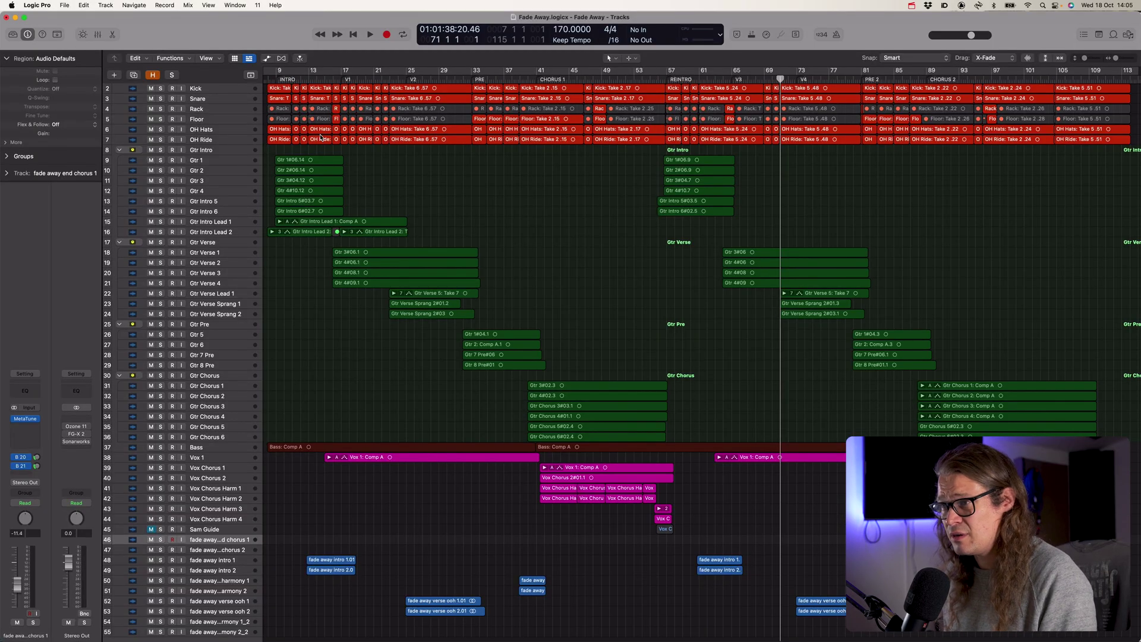